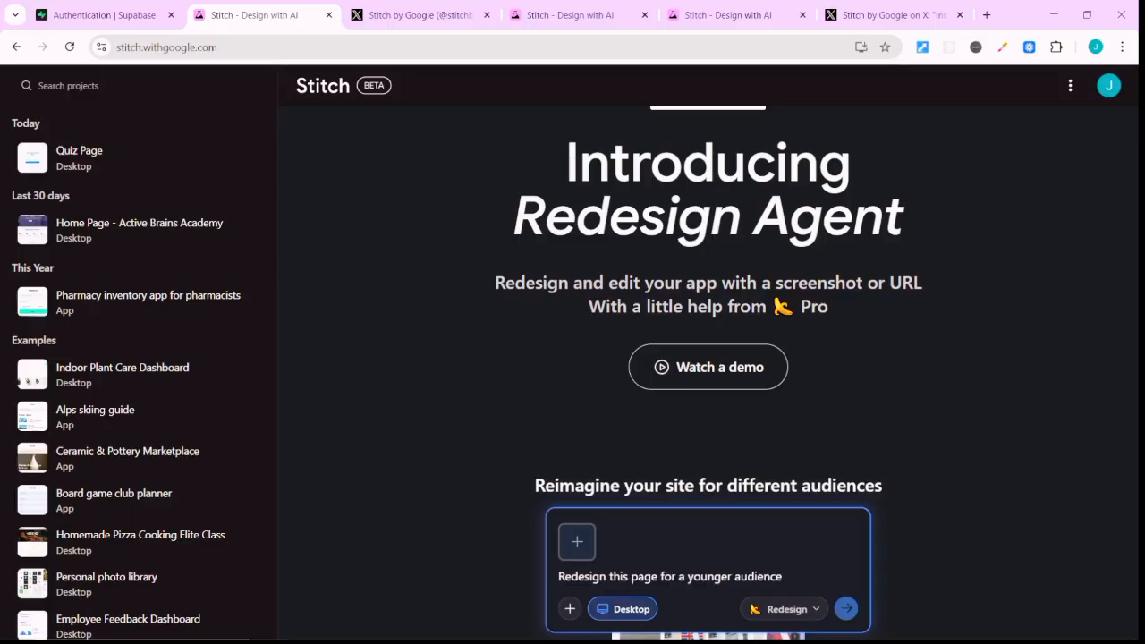
Look over the Stitch home page, including the Redesign Agent introduction and the new-design prompt area.
scroll(708, 357, down, 3)
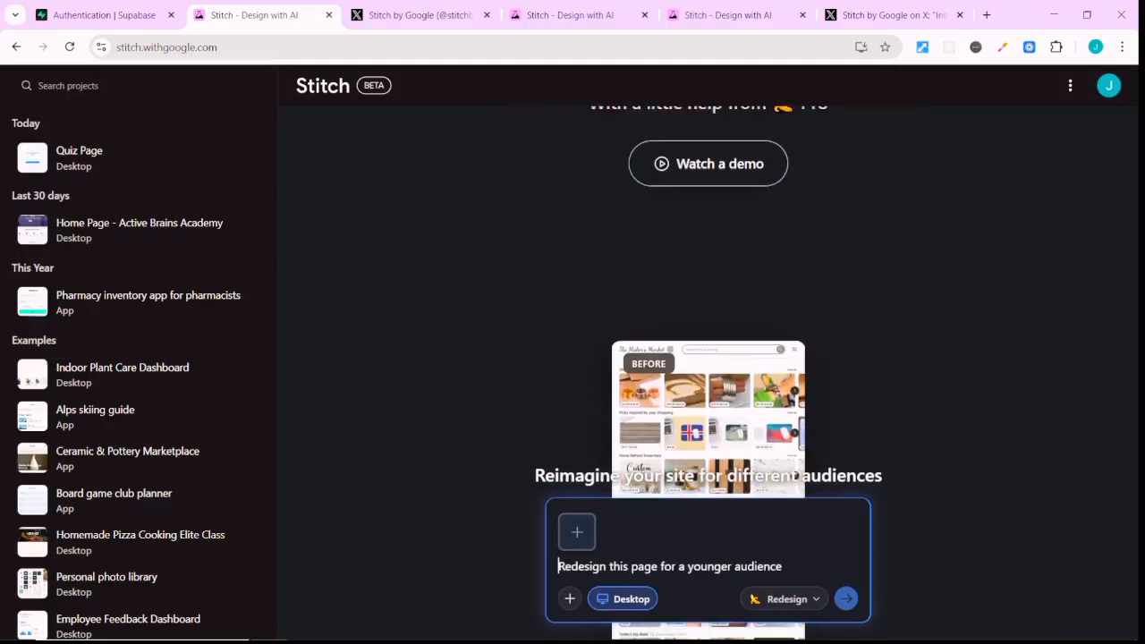
scroll(708, 358, up, 5)
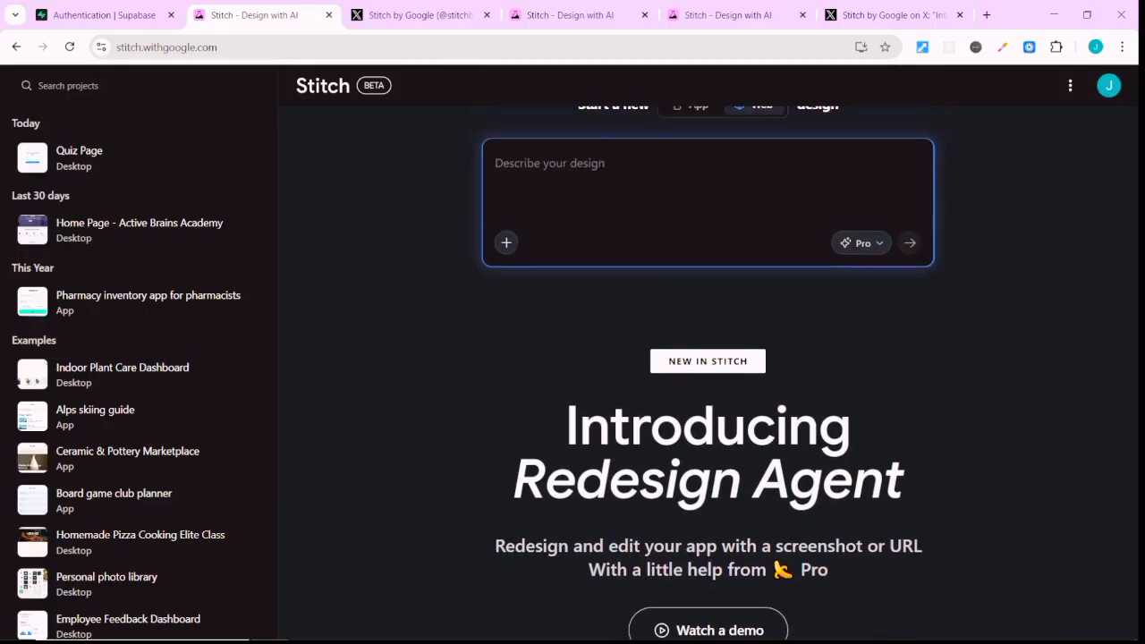
scroll(708, 358, up, 2)
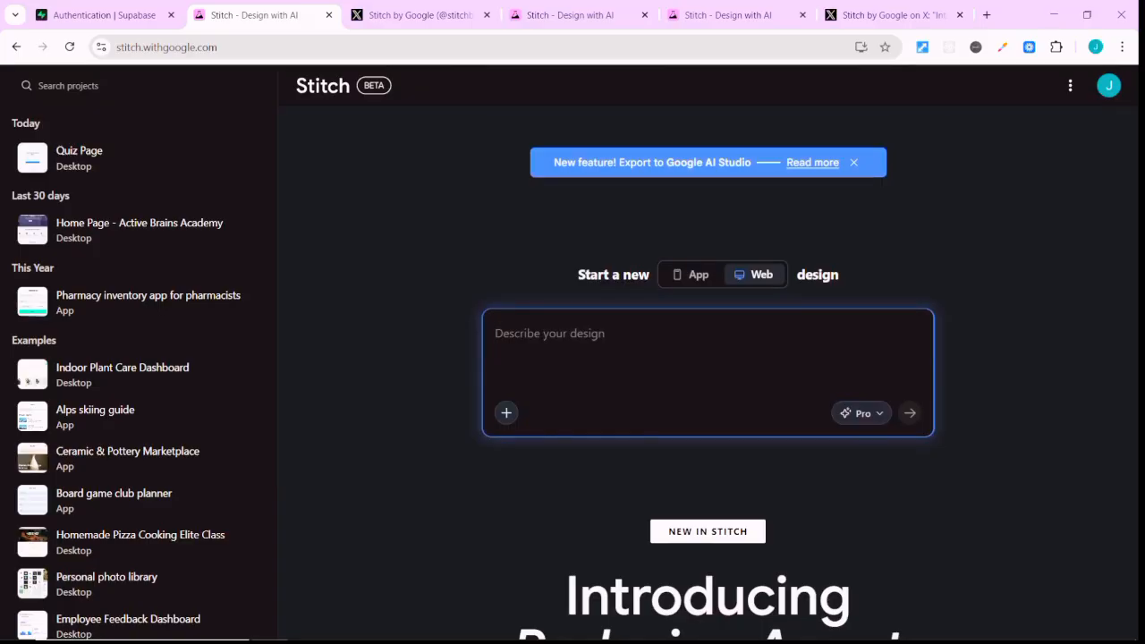
scroll(707, 358, down, 1)
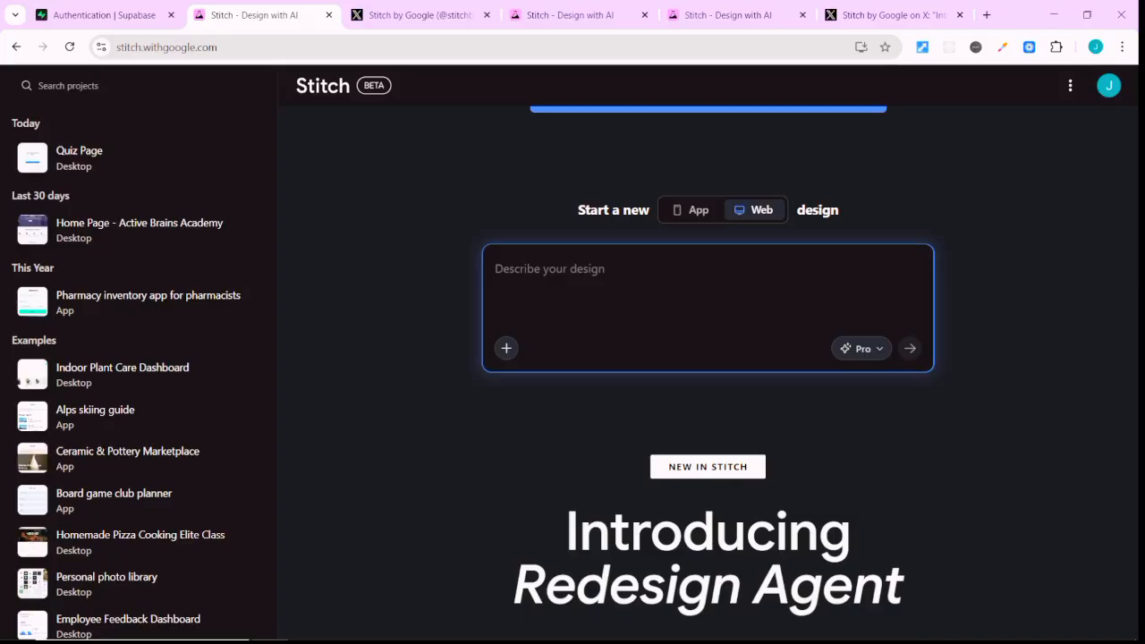
Switch to the open X post announcing Stitch's 1-Click Export to AI Studio and read it through.
click(894, 15)
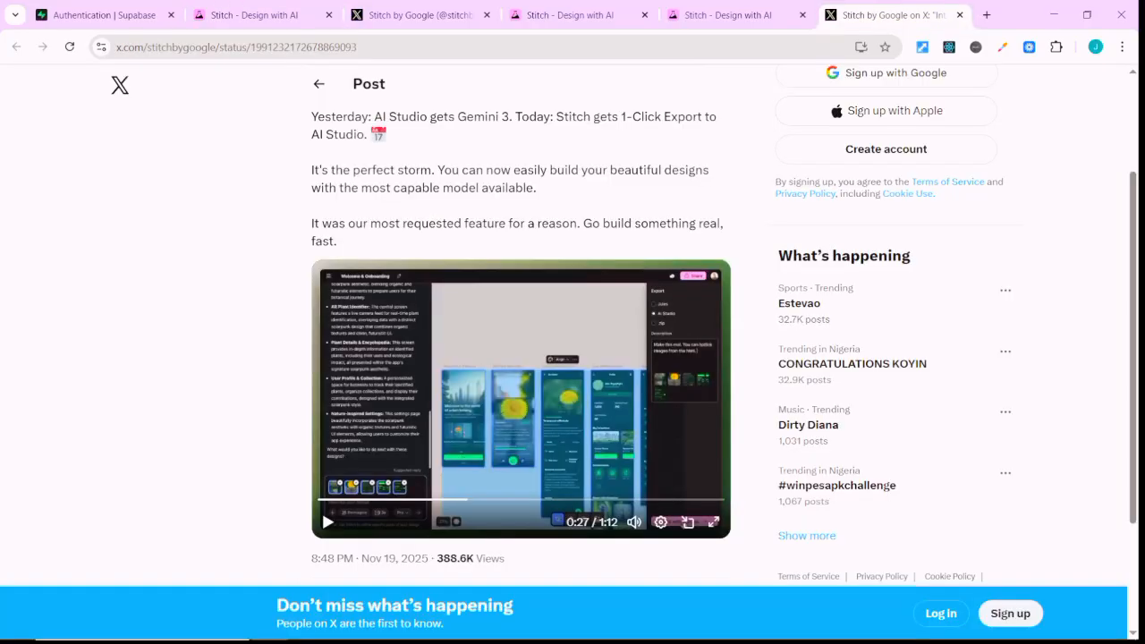
scroll(322, 513, down, 1)
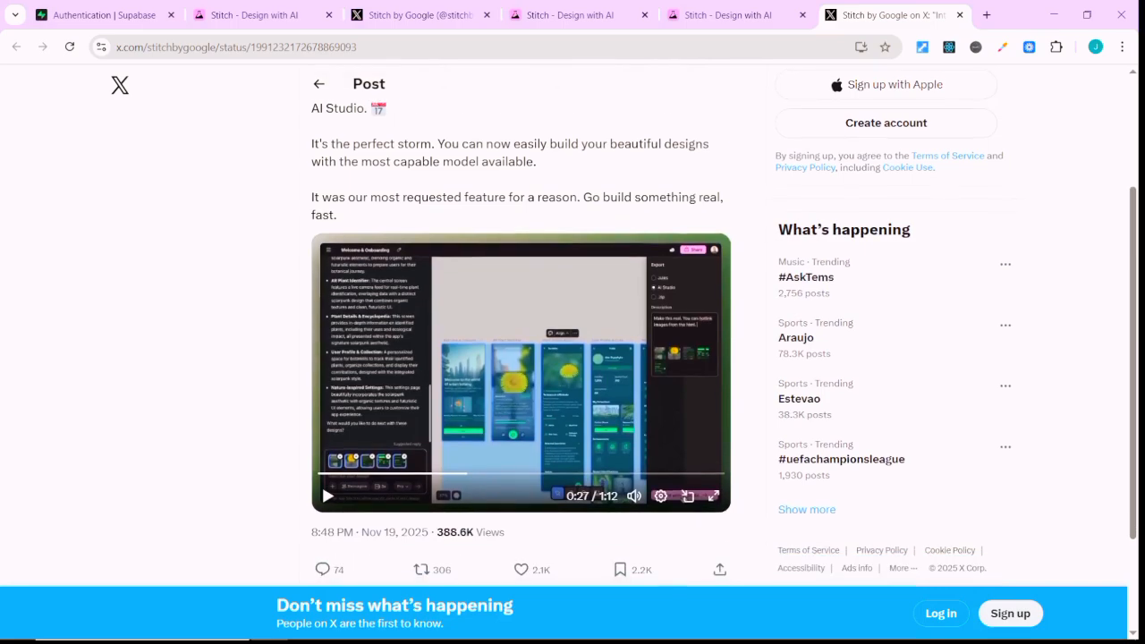
scroll(322, 483, up, 2)
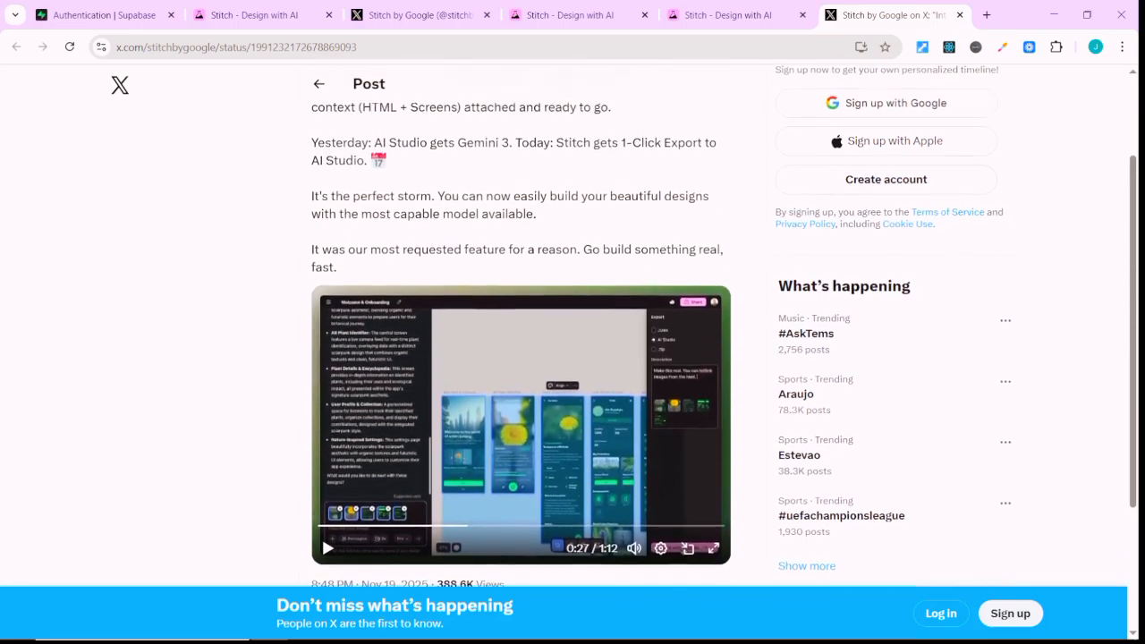
scroll(321, 483, up, 3)
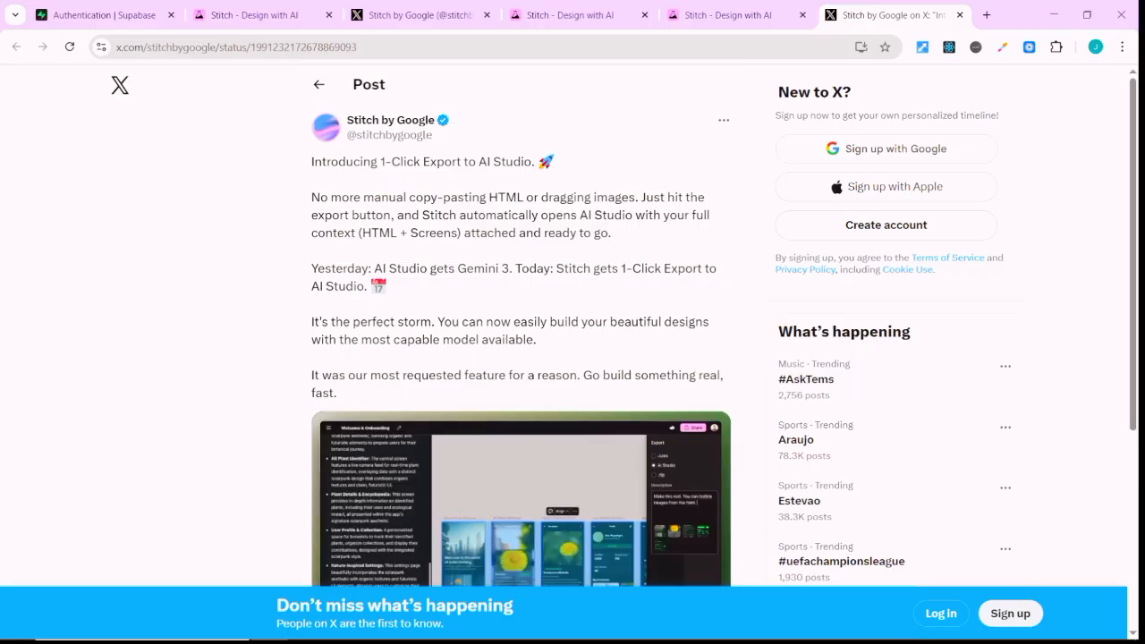
scroll(521, 358, down, 1)
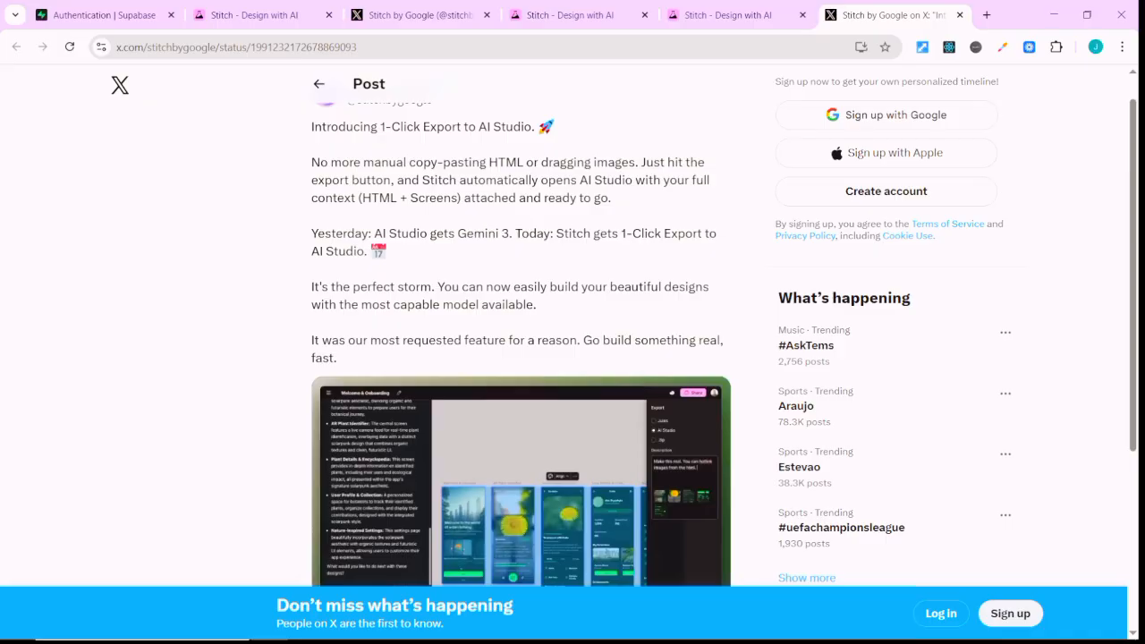
scroll(682, 420, down, 2)
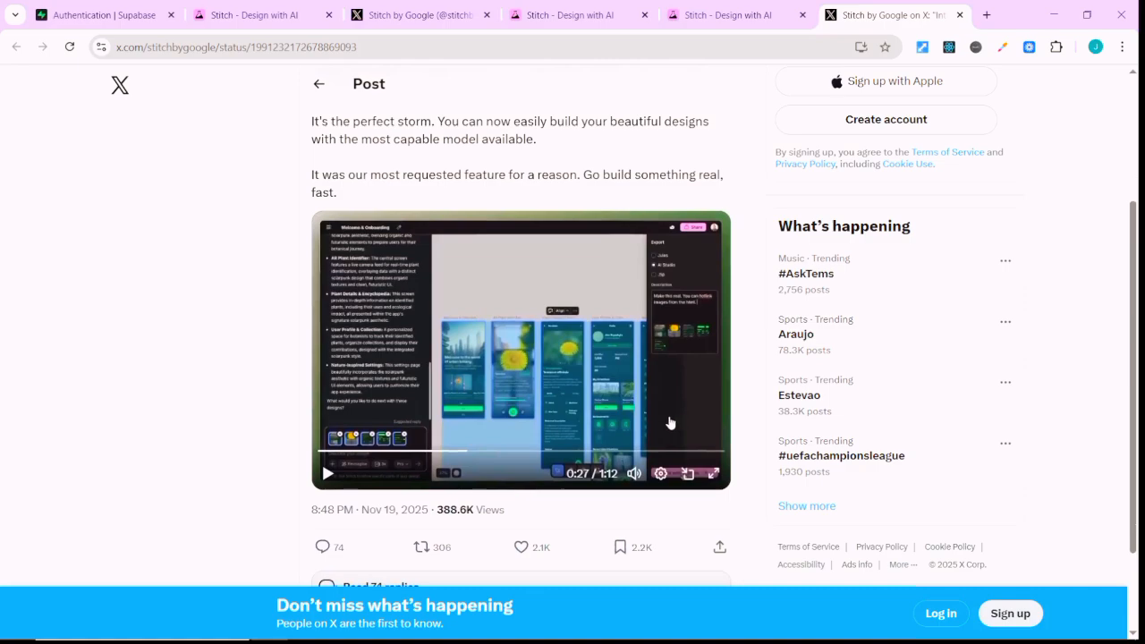
Watch the 1-Click Export post's demo video in full screen, then return to the post.
scroll(668, 423, up, 2)
scroll(667, 423, down, 1)
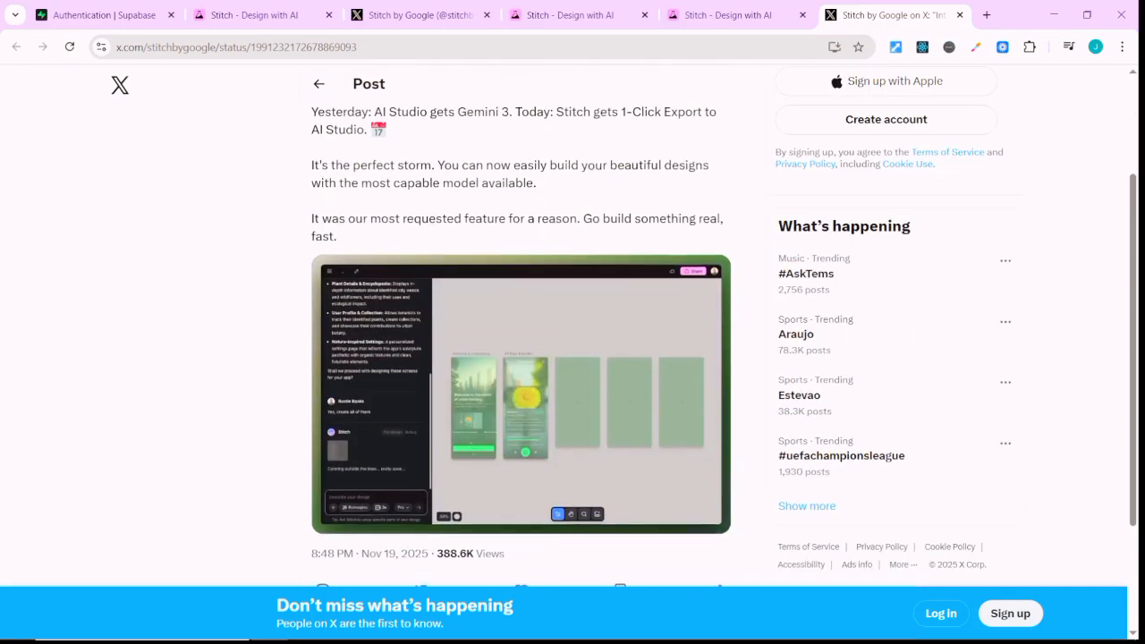
scroll(561, 451, down, 1)
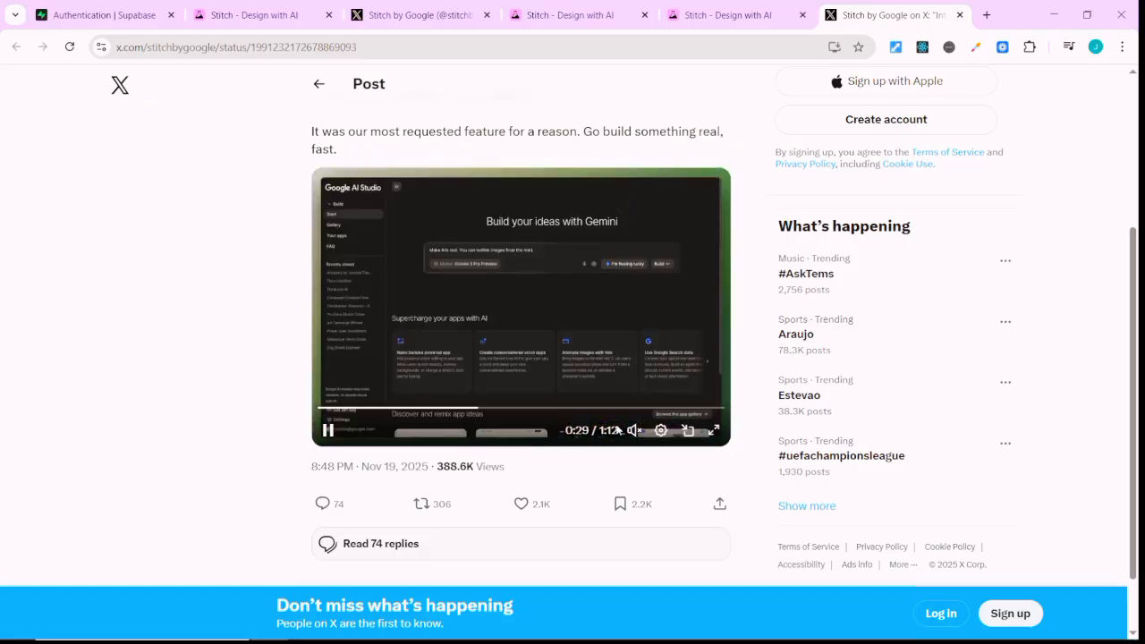
click(714, 431)
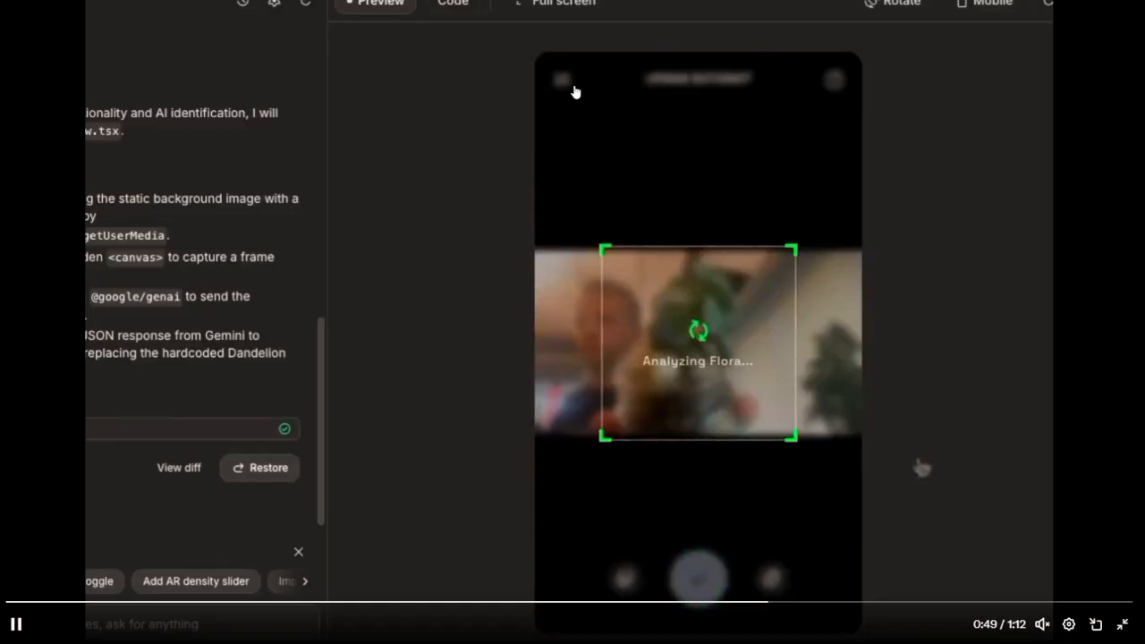
key(Escape)
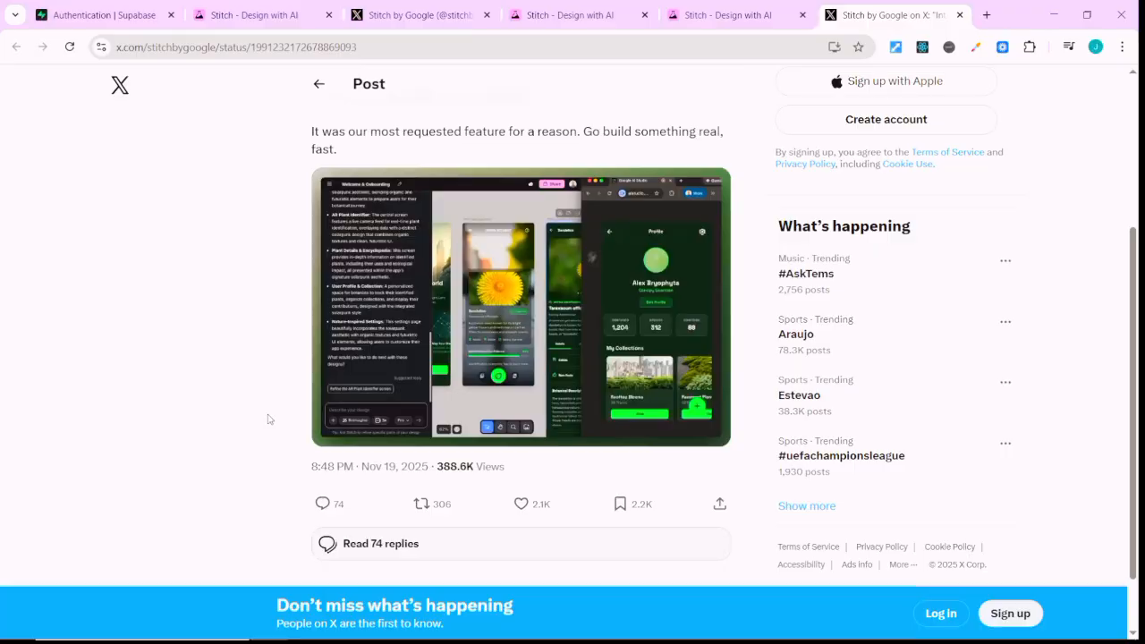
Switch to the Stitch by Google profile on X and watch the pinned Redesign Agent video from the start in full screen.
click(430, 15)
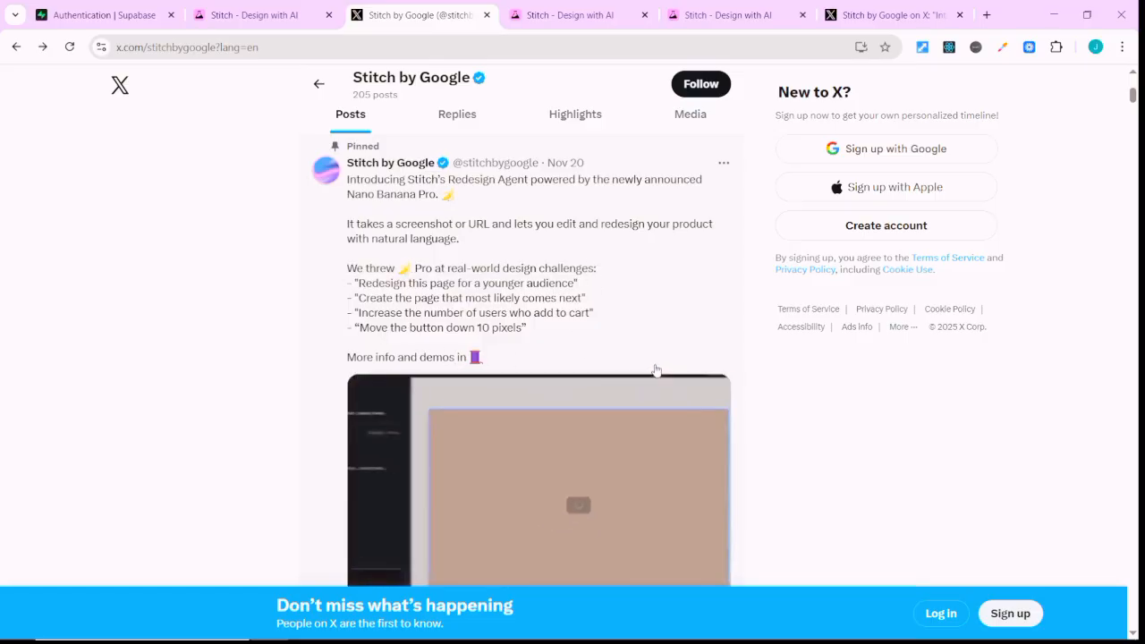
scroll(575, 357, down, 1)
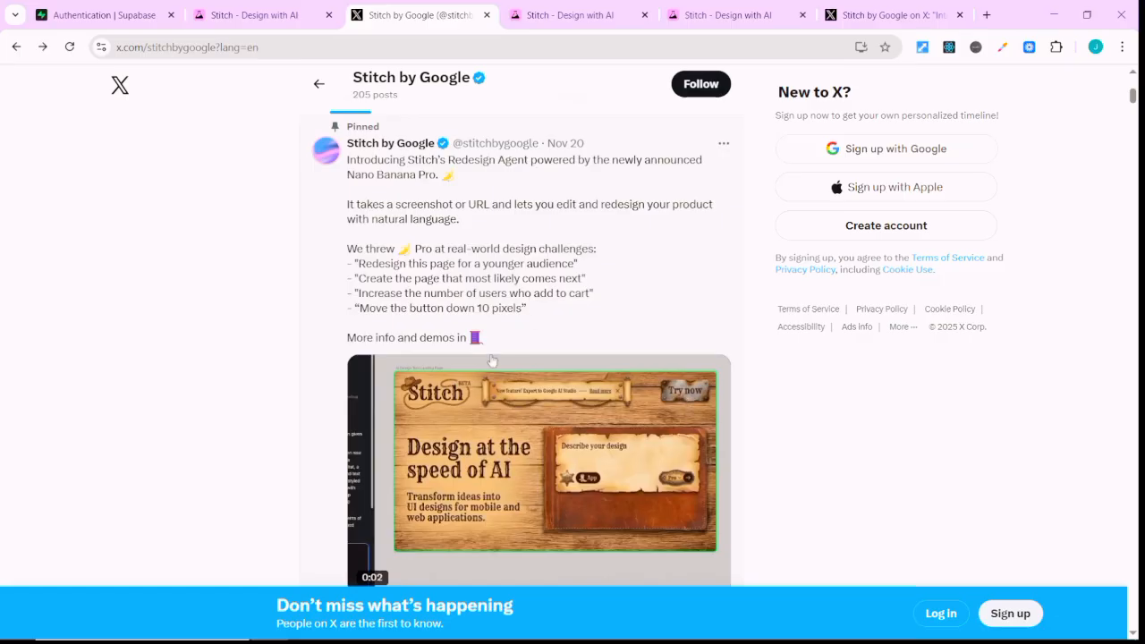
scroll(607, 447, down, 2)
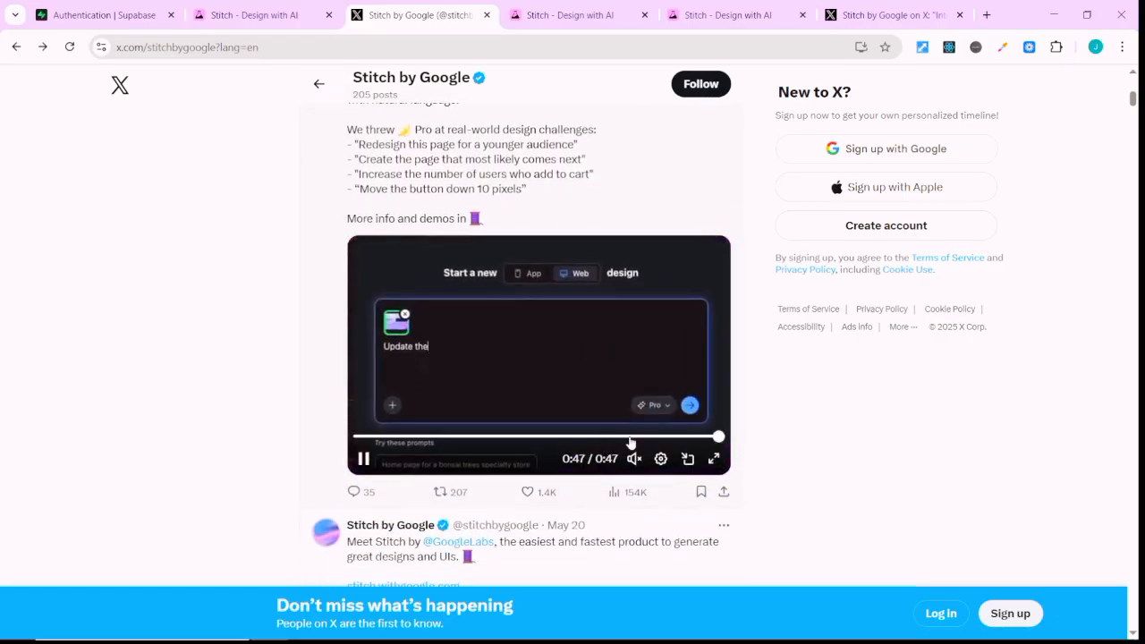
click(361, 439)
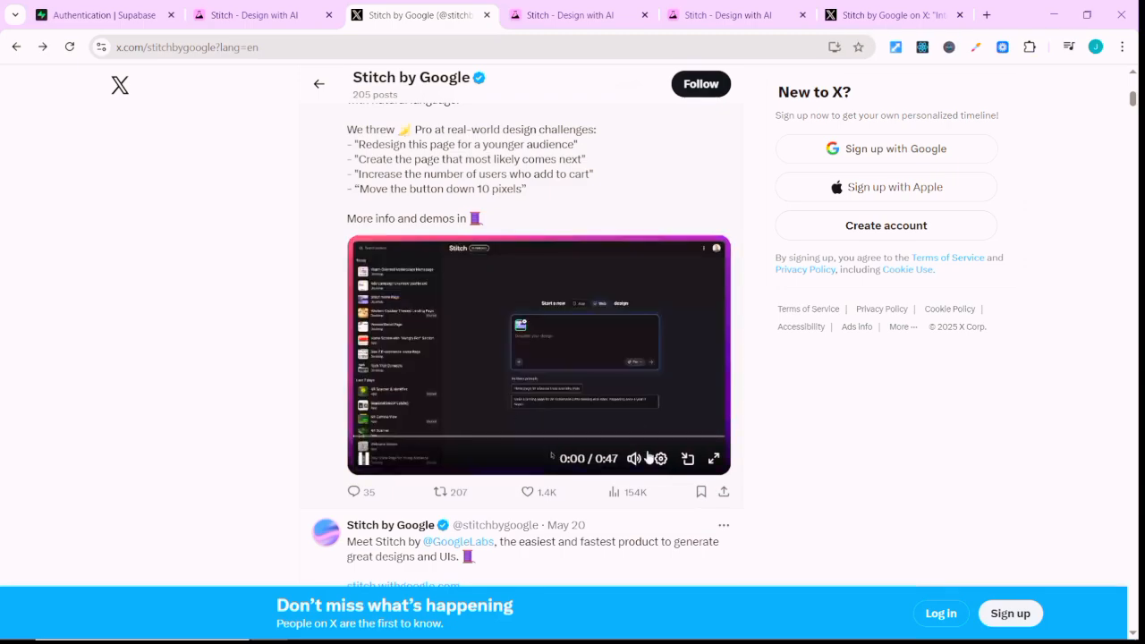
click(713, 458)
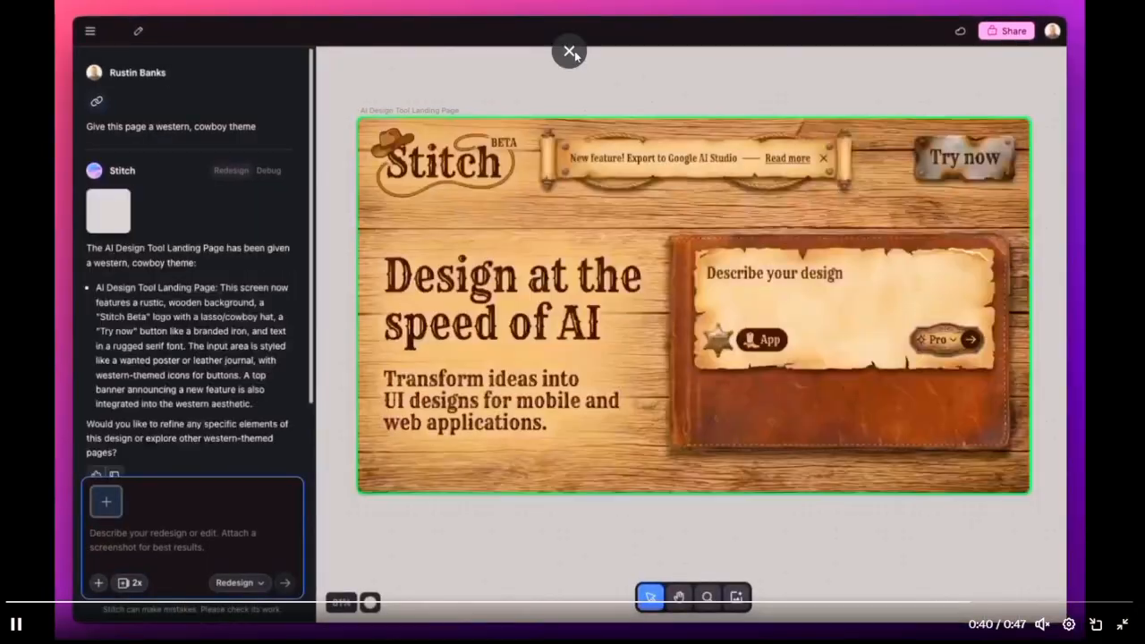
click(570, 51)
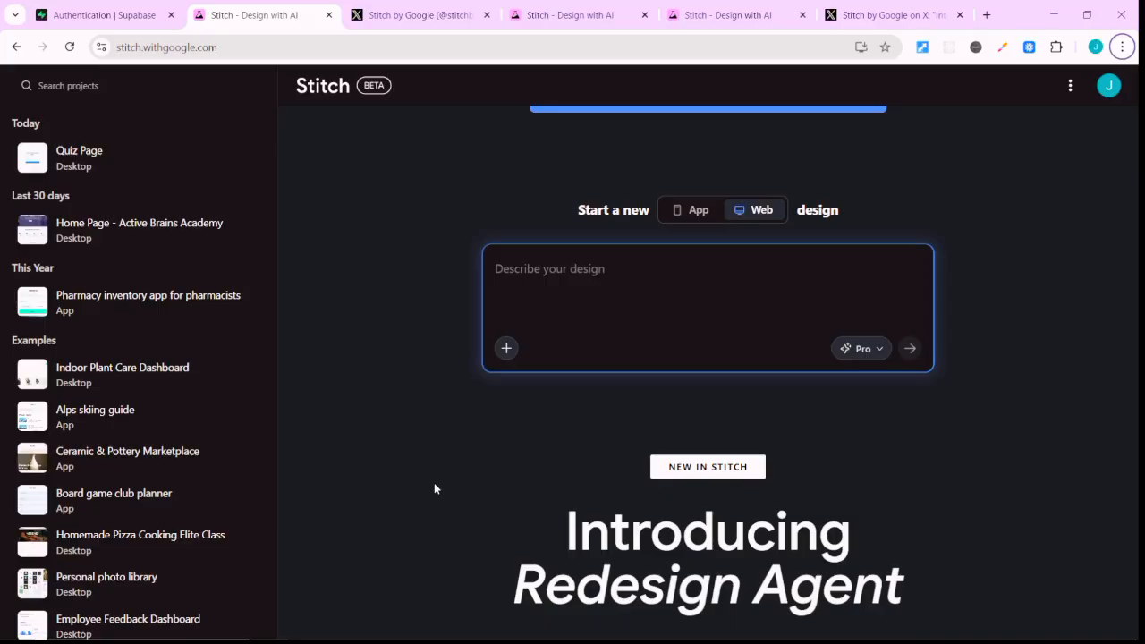
In Stitch, generate an App design for a clean, modern Bible Quiz with user details, multiple-choice questions, recorded score and time, and saved results searchable by name.
click(611, 281)
text(Design a clean, modern Bible Quiz app where users enter their name, class, and group before starting, answer multiple-choice Bible questions one at a time, have their score and time automatically recorded, and can later retrieve their saved results by searching their name)
click(611, 286)
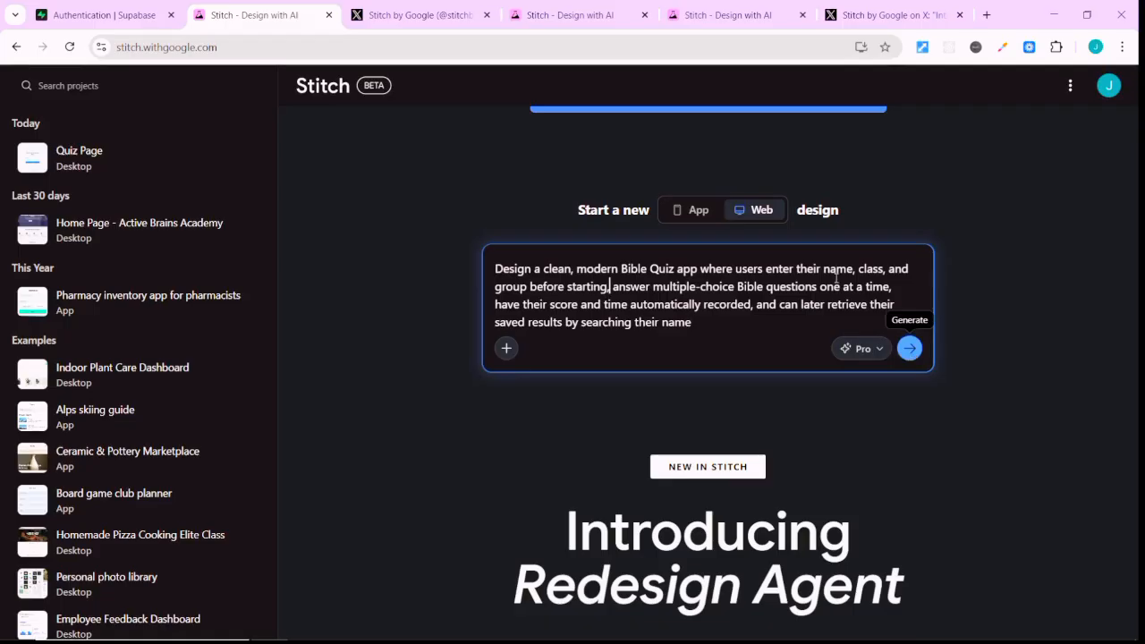
click(699, 211)
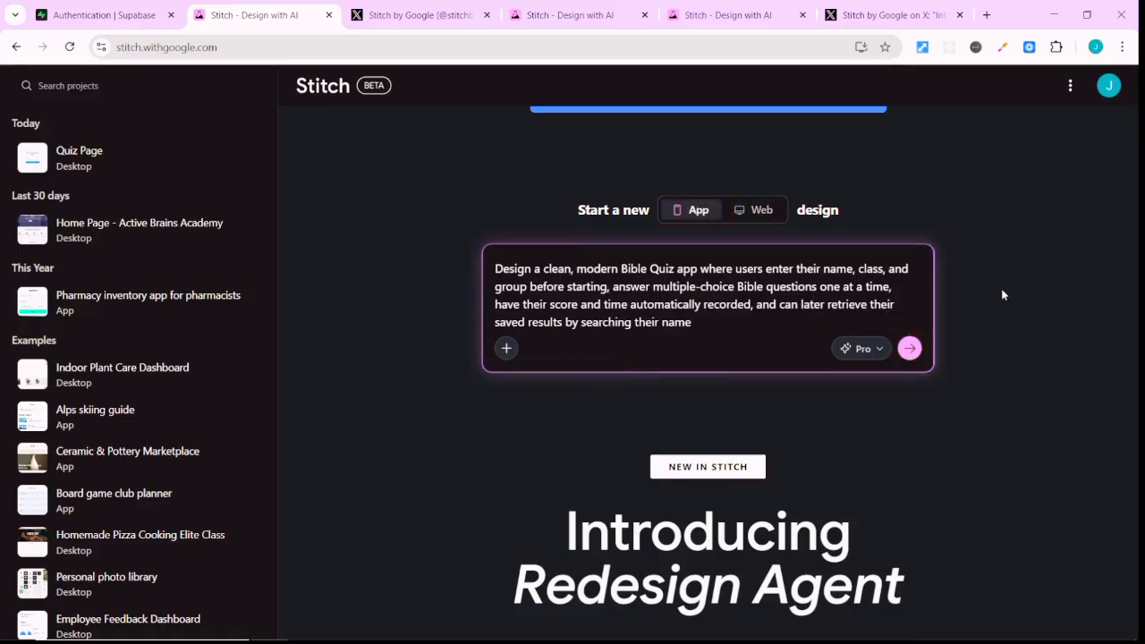
click(911, 348)
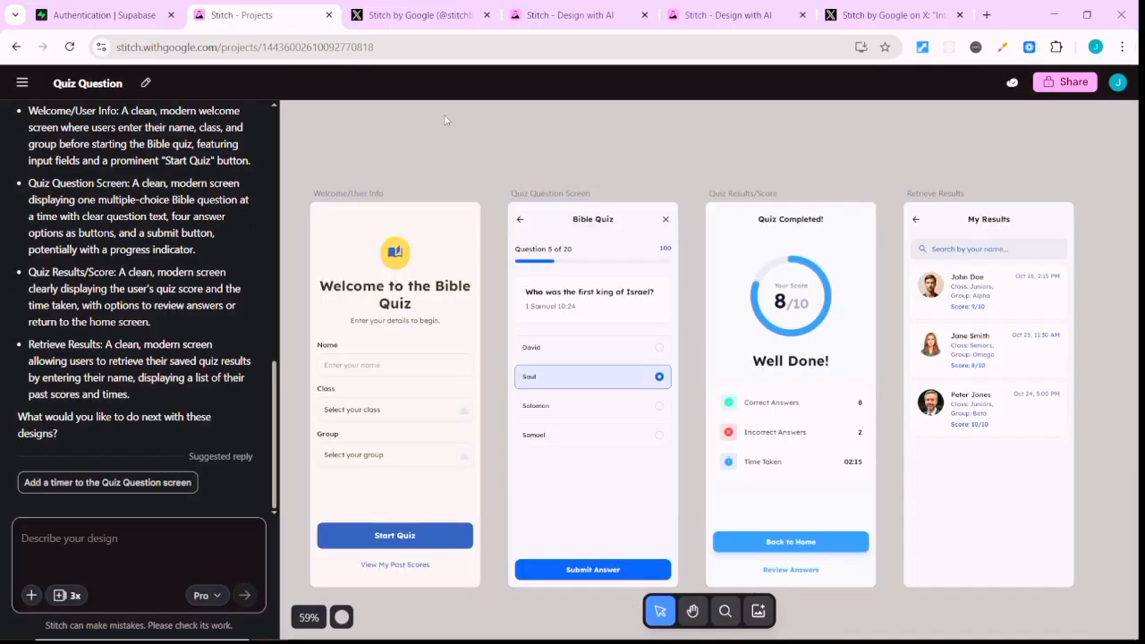
Preview the Welcome/User Info screen at desktop width and return it to mobile width.
click(431, 225)
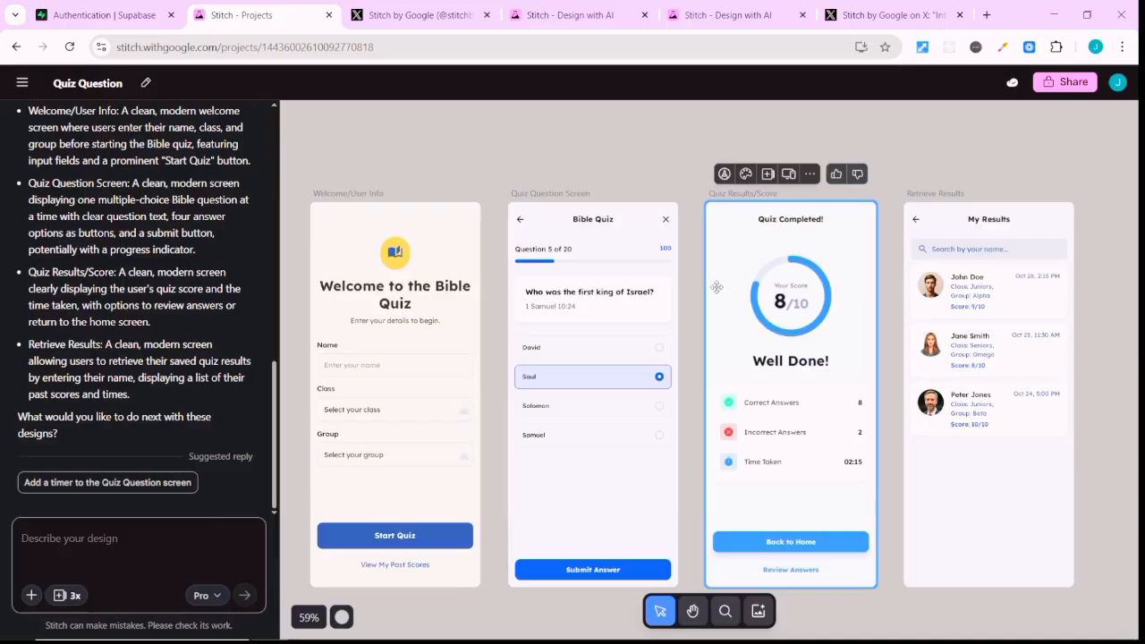
click(692, 612)
drag(680, 159, 718, 129)
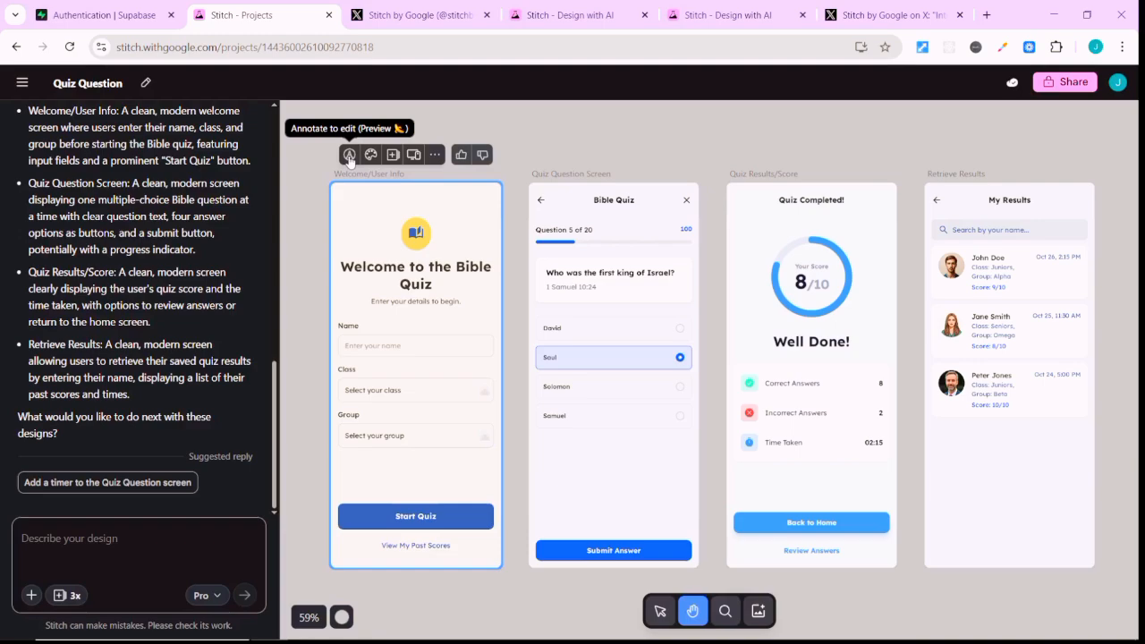
click(413, 157)
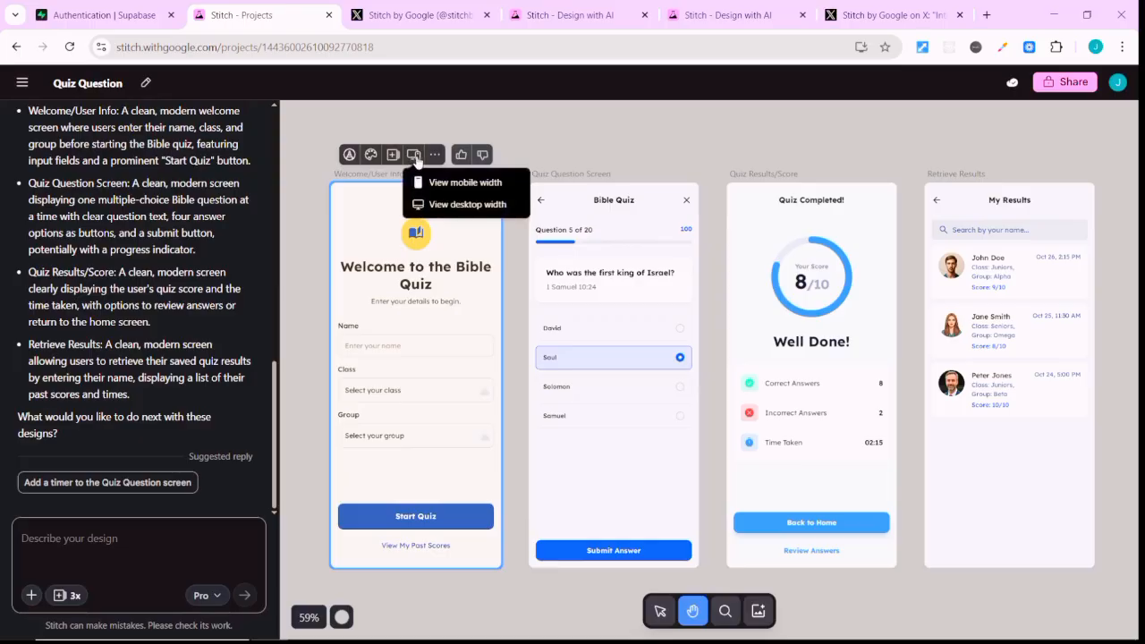
click(442, 205)
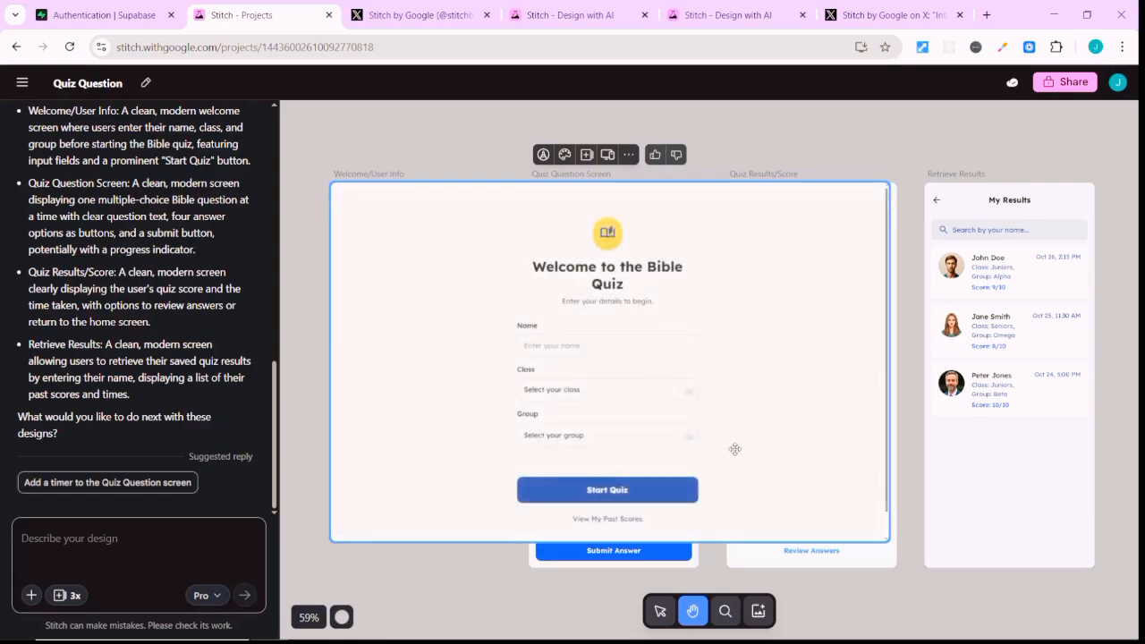
click(629, 154)
click(607, 155)
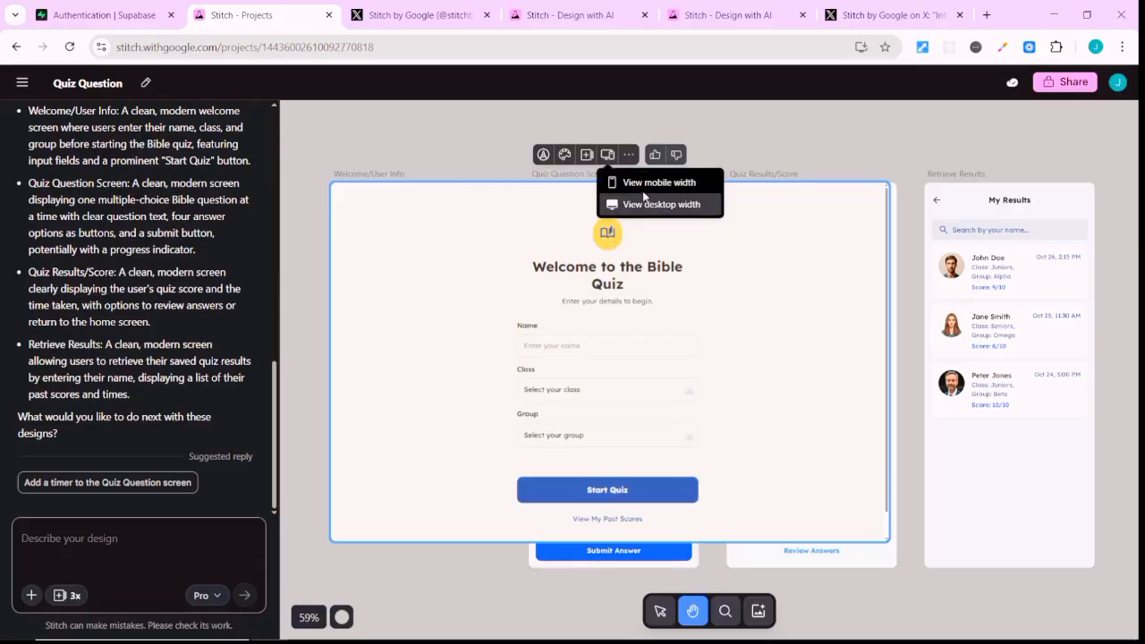
click(642, 184)
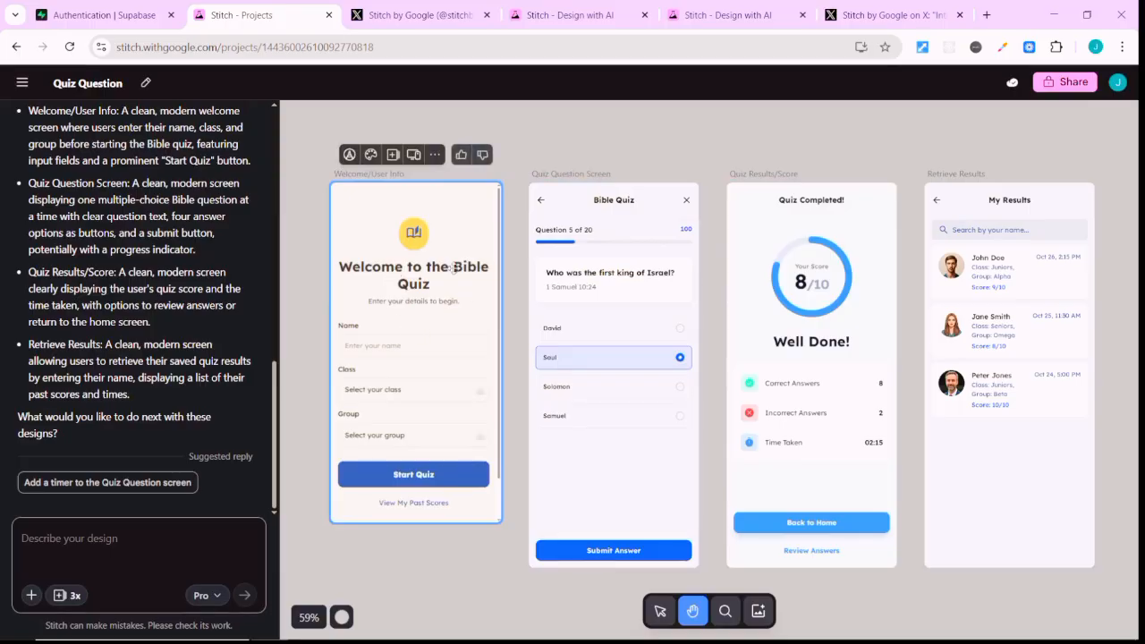
View the code of the Welcome/User Info screen and its enlarged design preview, then close the viewer.
click(435, 155)
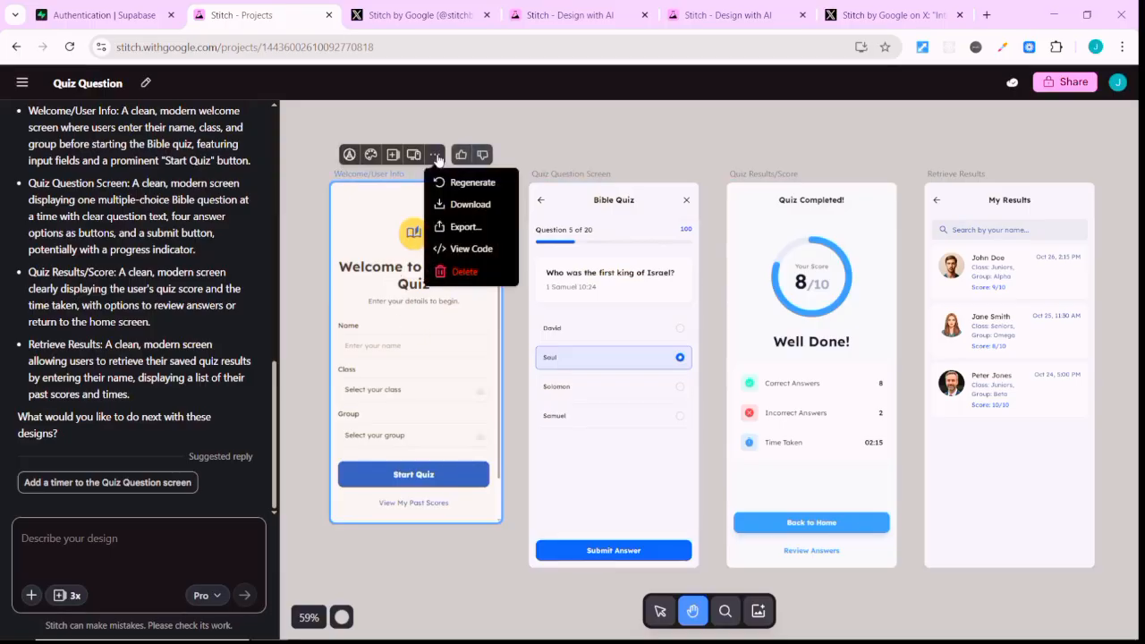
click(488, 259)
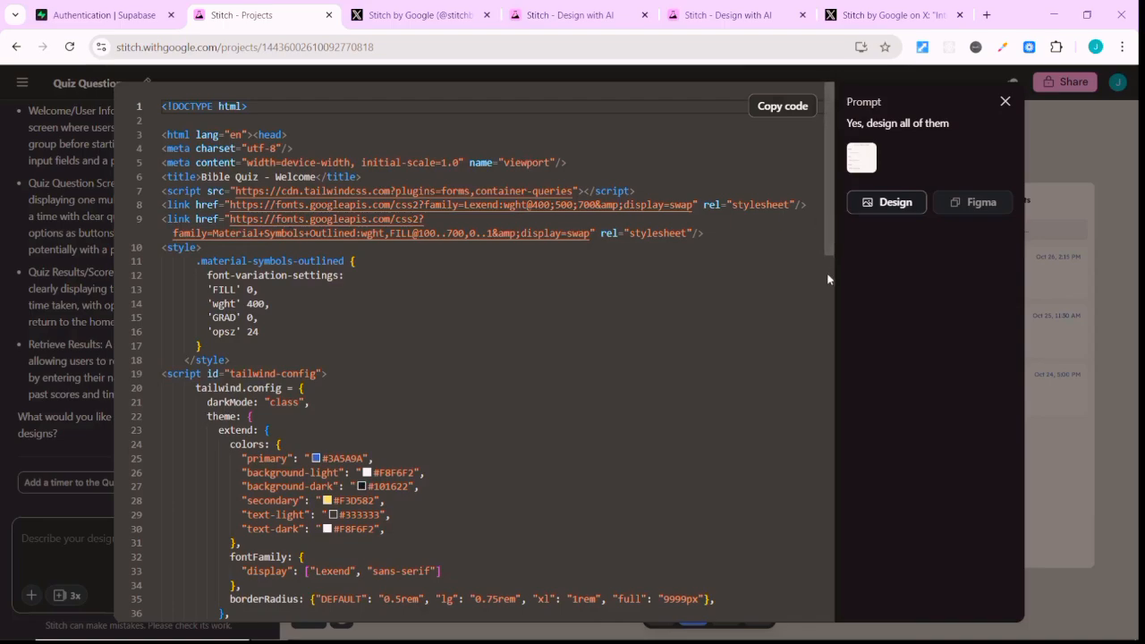
mouse_move(830, 252)
mouse_down()
mouse_move(828, 423)
mouse_move(842, 477)
mouse_move(829, 535)
mouse_move(842, 632)
mouse_move(848, 475)
mouse_move(831, 242)
mouse_up()
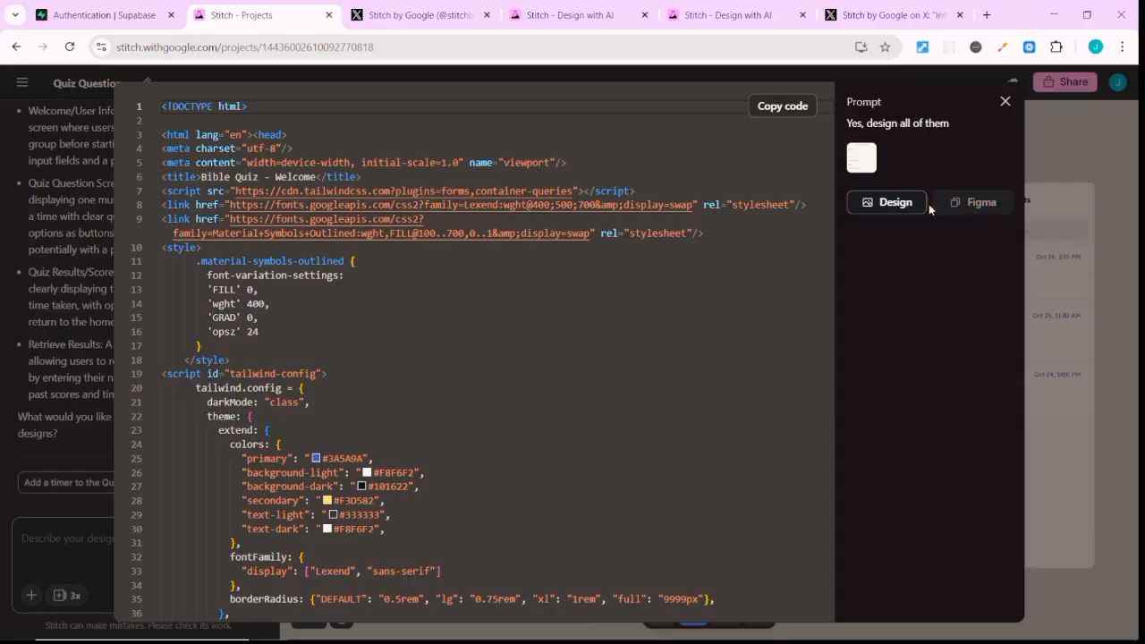
click(863, 211)
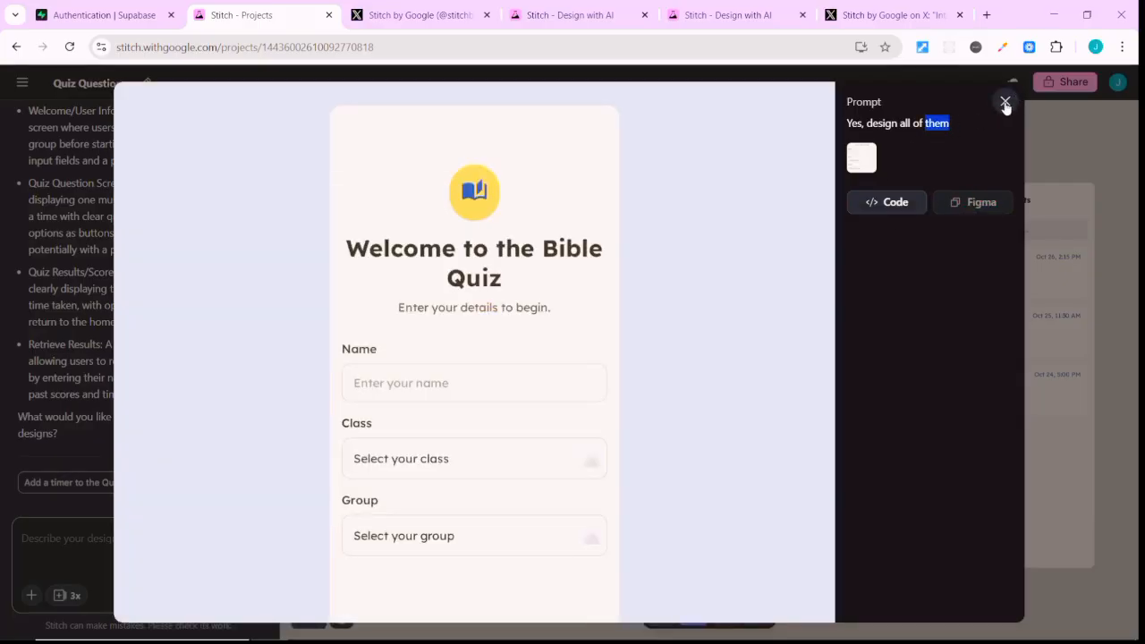
click(1006, 103)
click(493, 273)
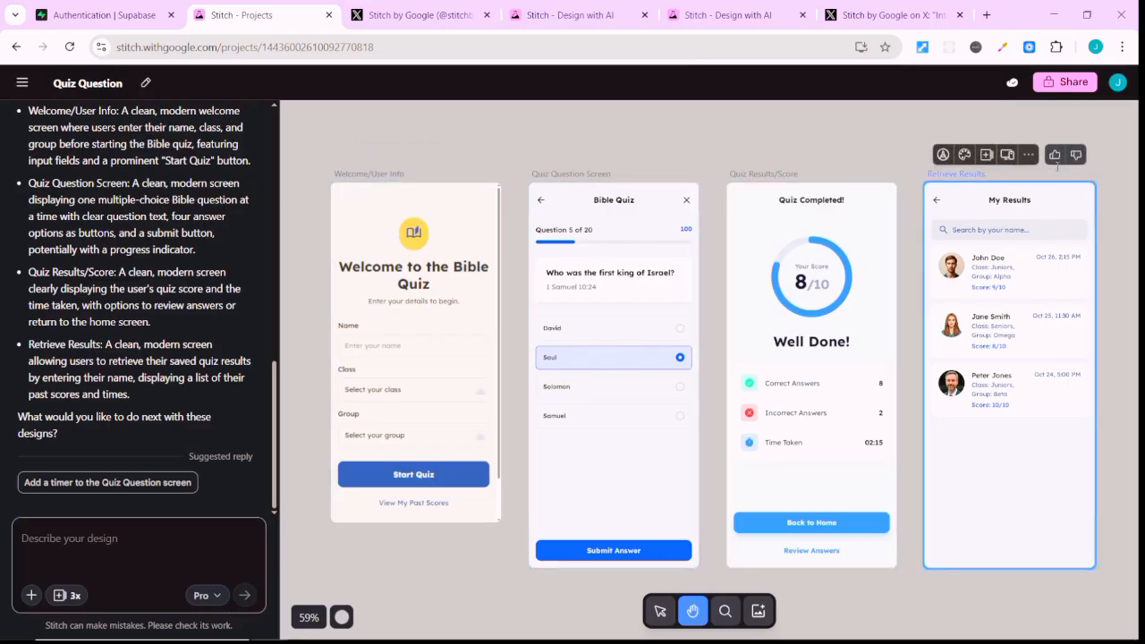
click(1032, 156)
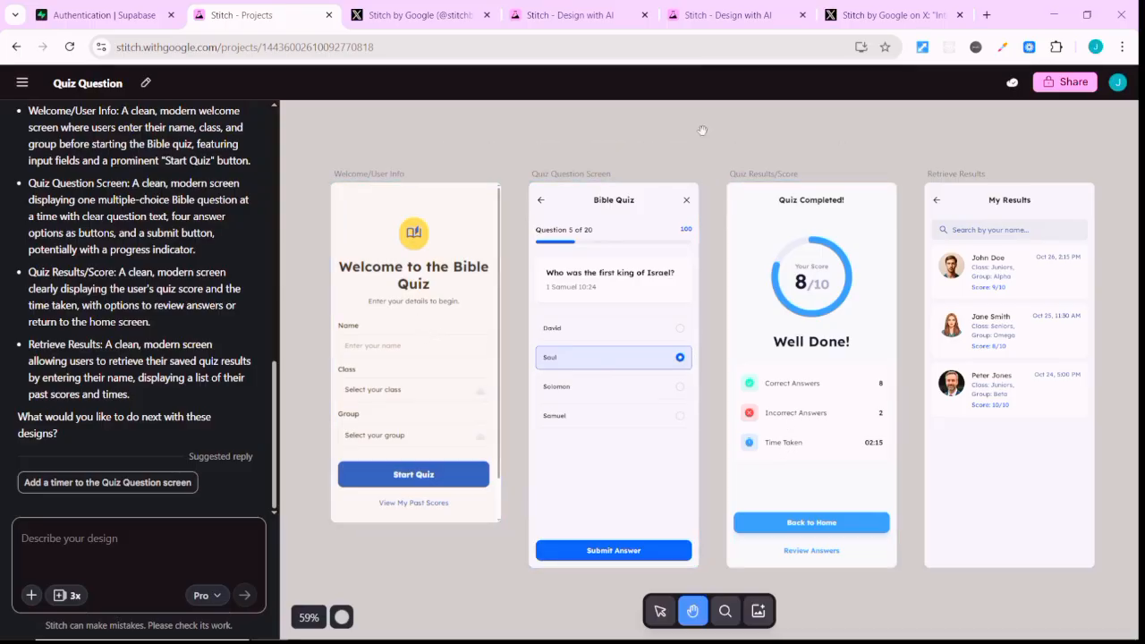
Select all four Bible Quiz screens on the canvas and open their export options.
click(660, 611)
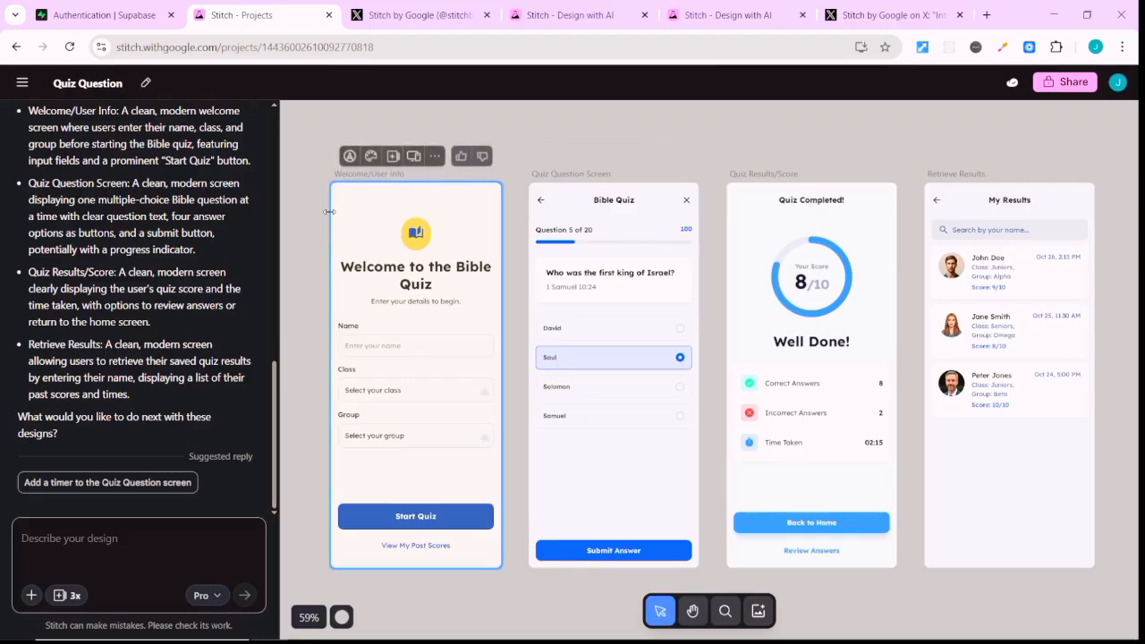
drag(300, 140, 1103, 273)
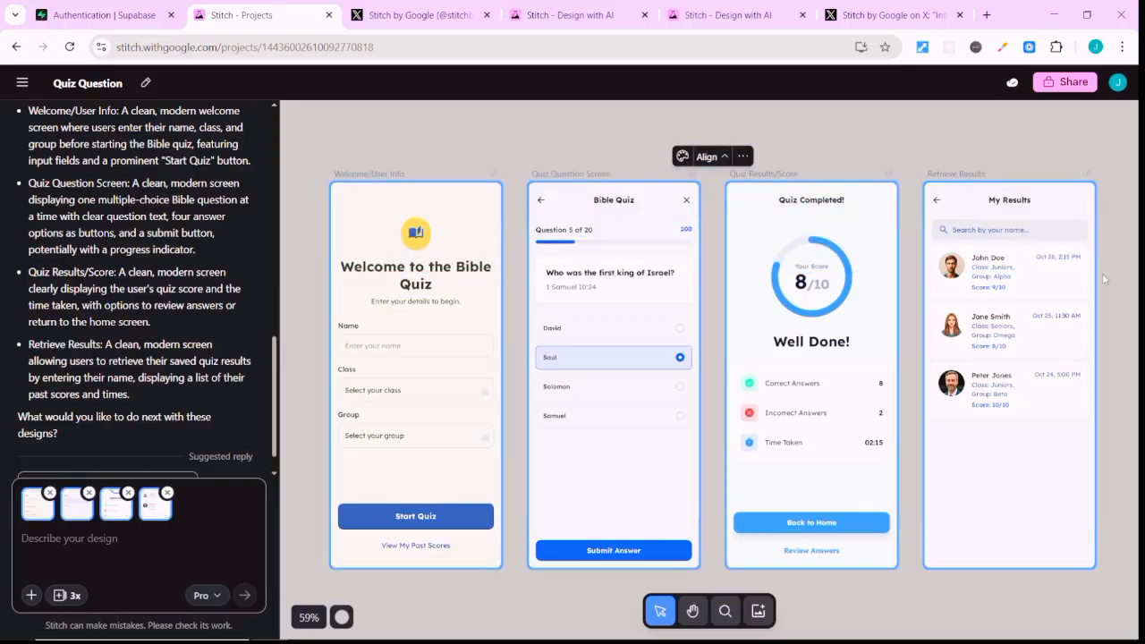
click(743, 156)
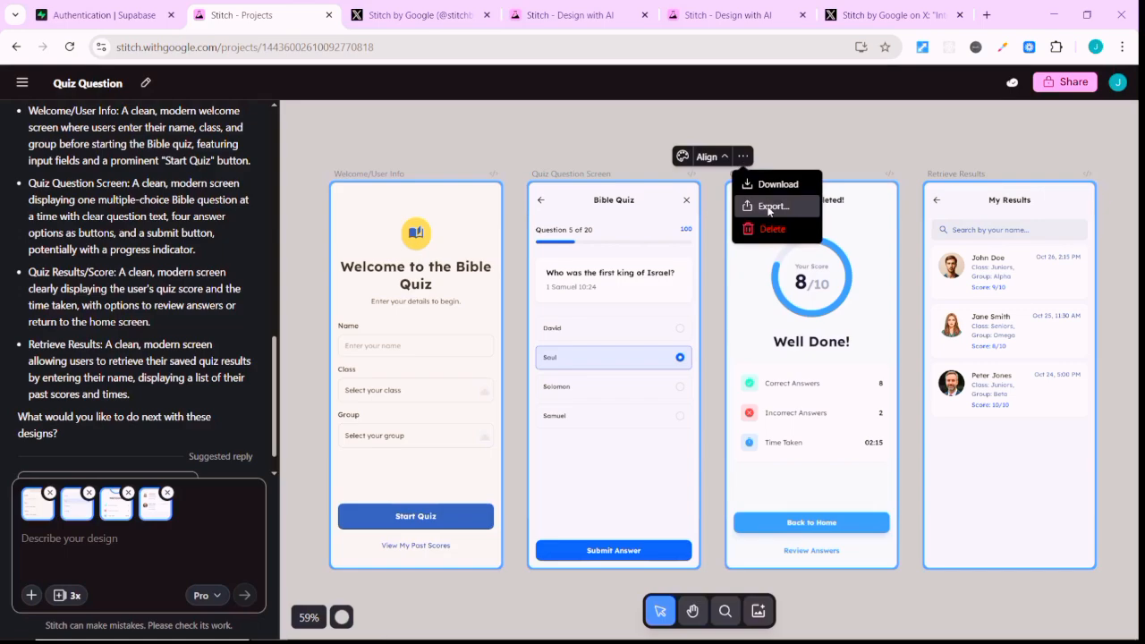
click(771, 207)
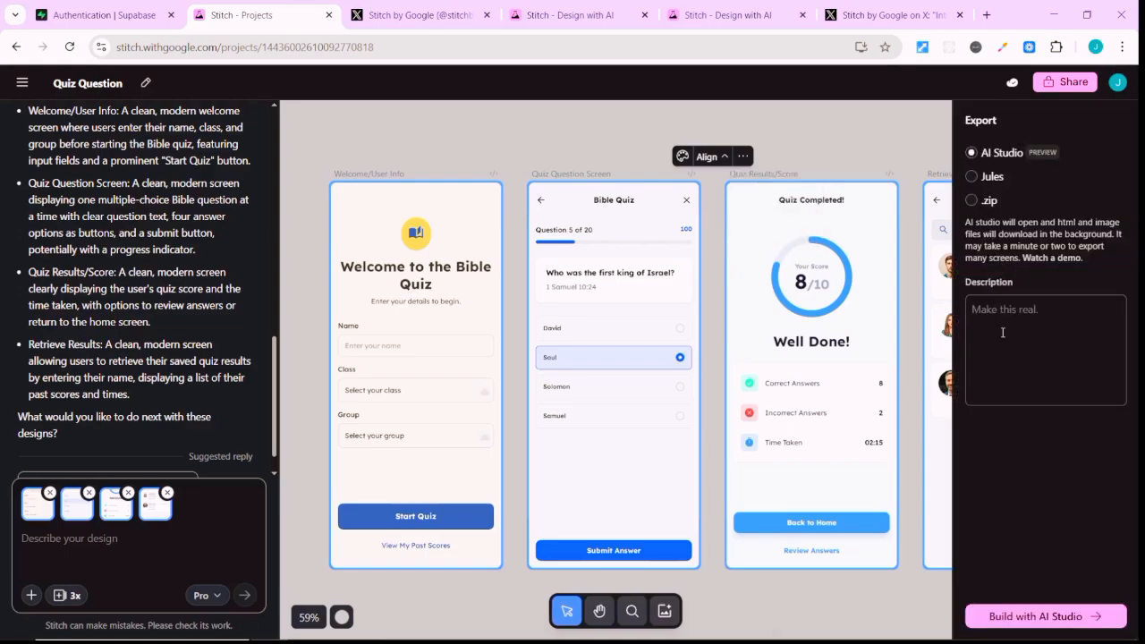
Export the screens to AI Studio with the description "Make this real. You can hotlink images from the html" and build the app there.
text(MAKE this real. You can i)
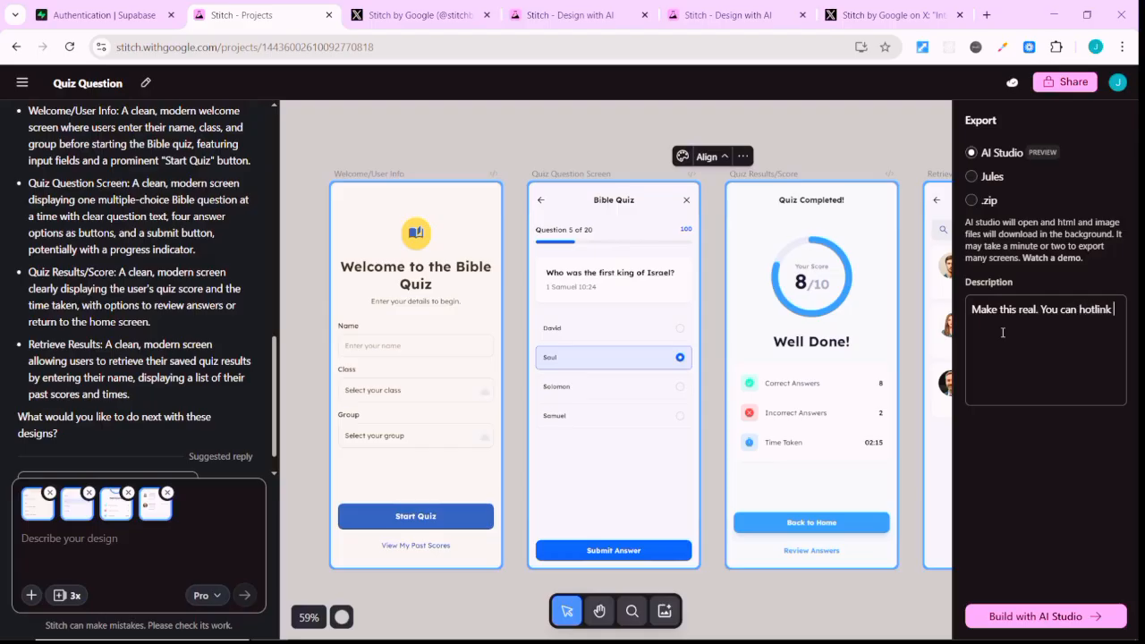
text(images from the html)
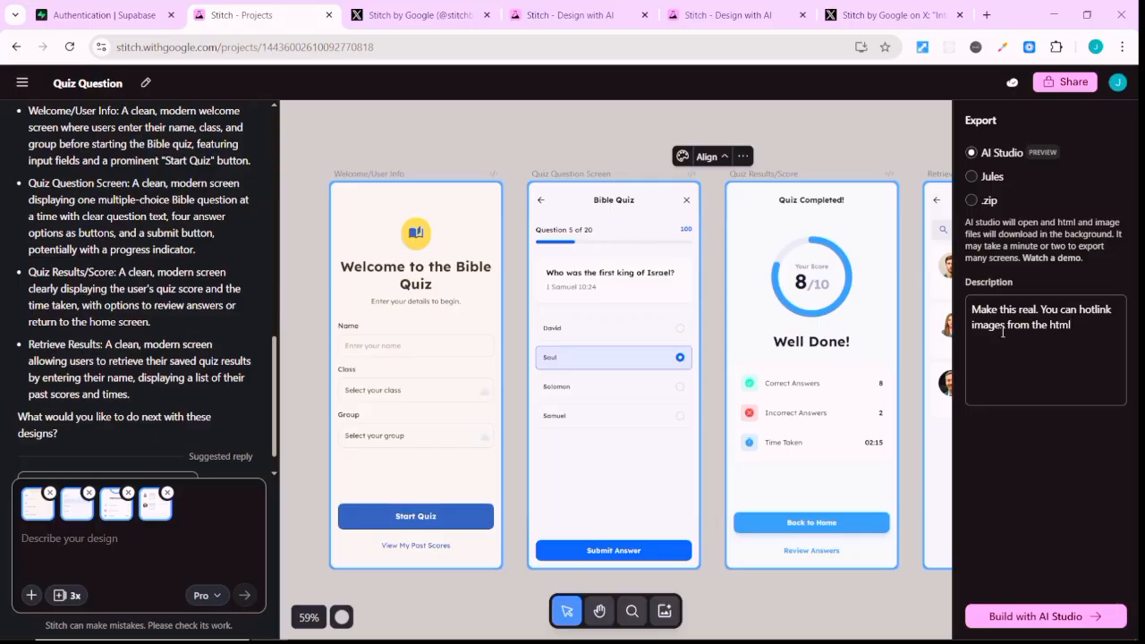
click(1063, 617)
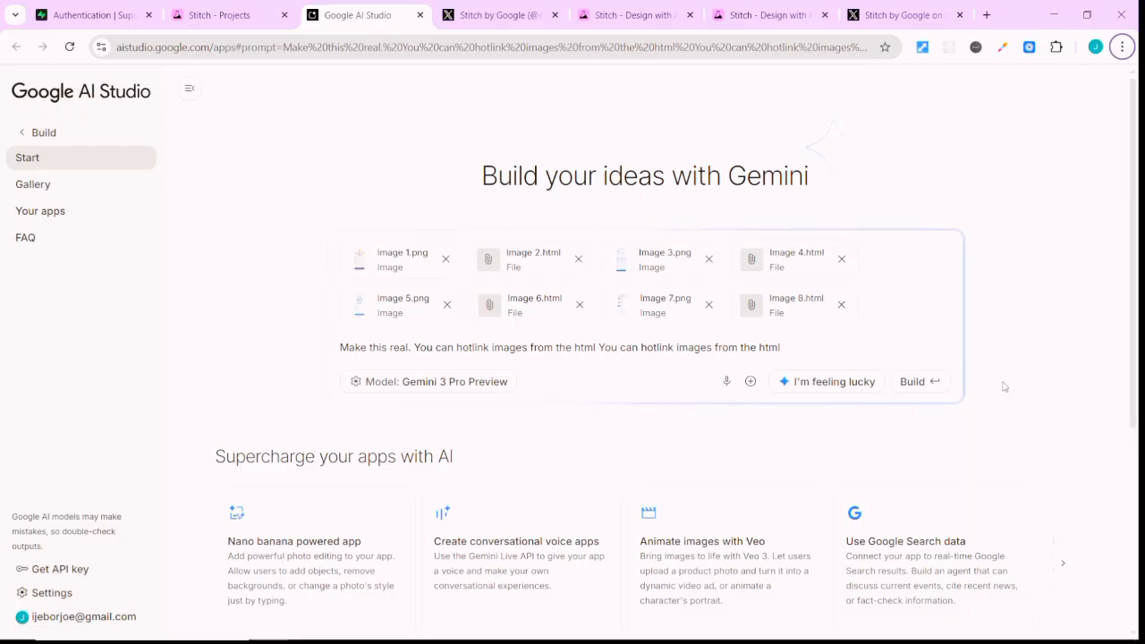
click(917, 381)
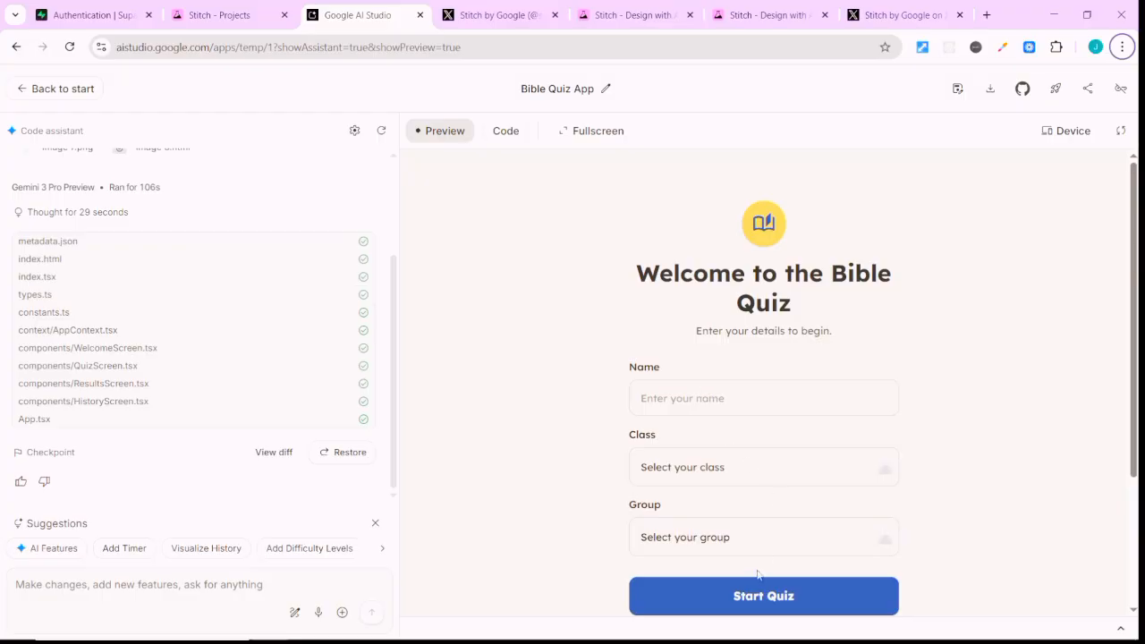
Fill in the welcome form with the participant's name, class Beginner and group Sunday School A, and start the quiz.
click(726, 396)
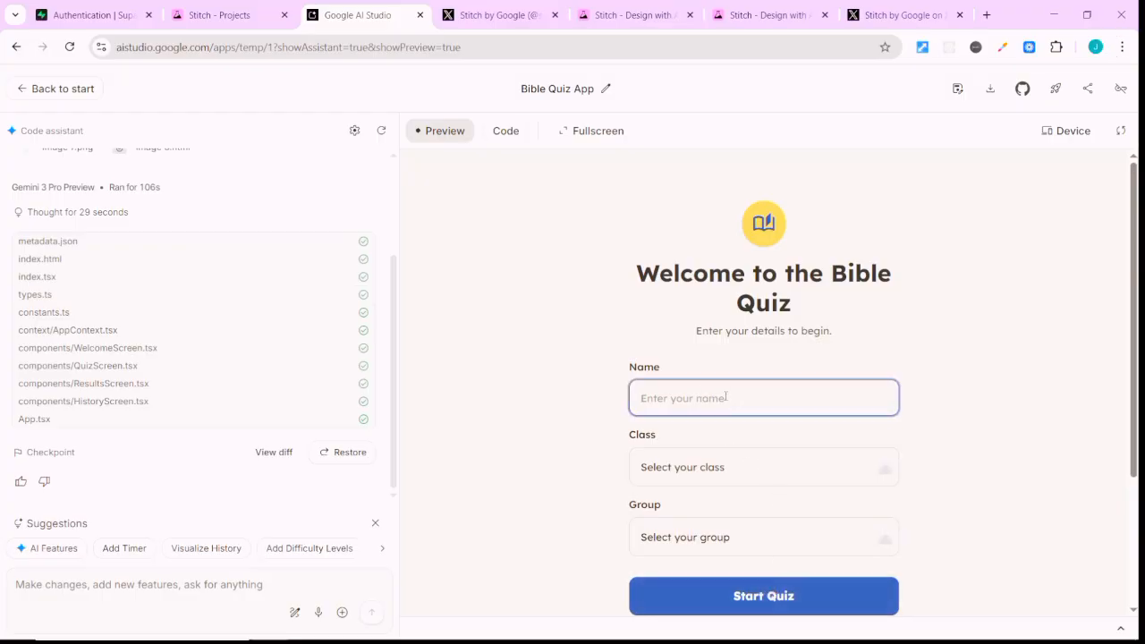
text(JO)
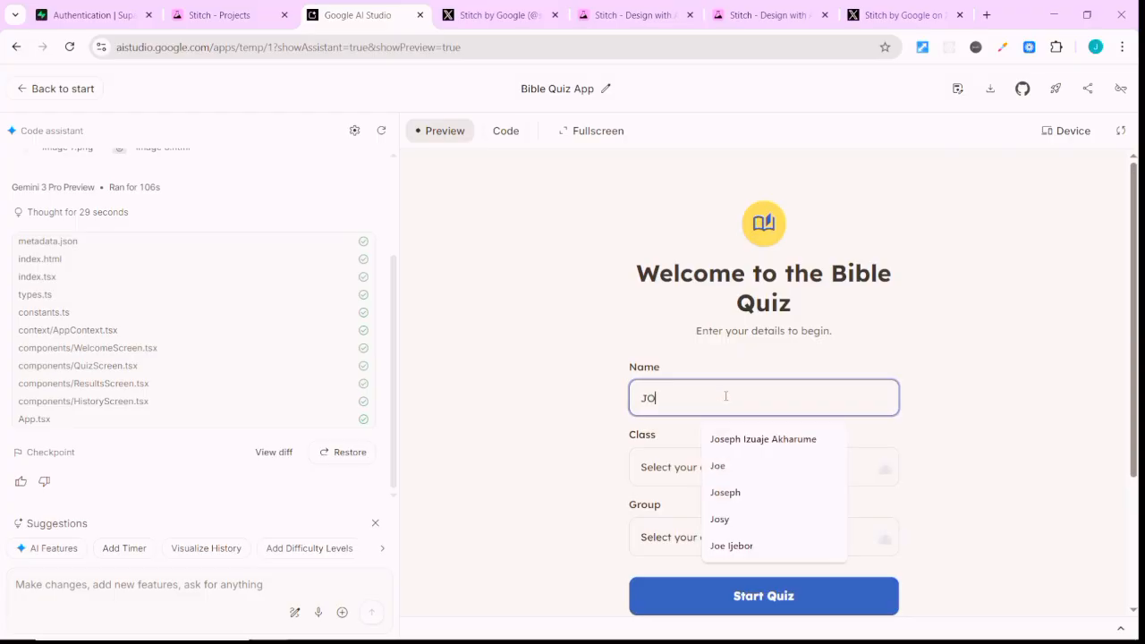
key(BackSpace)
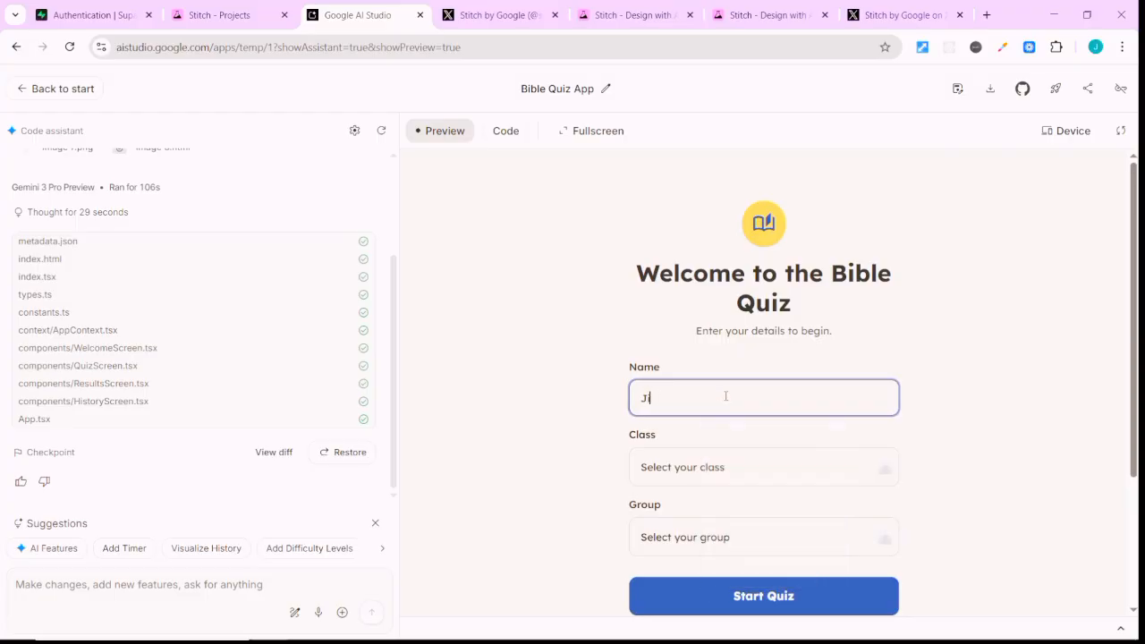
text(oe)
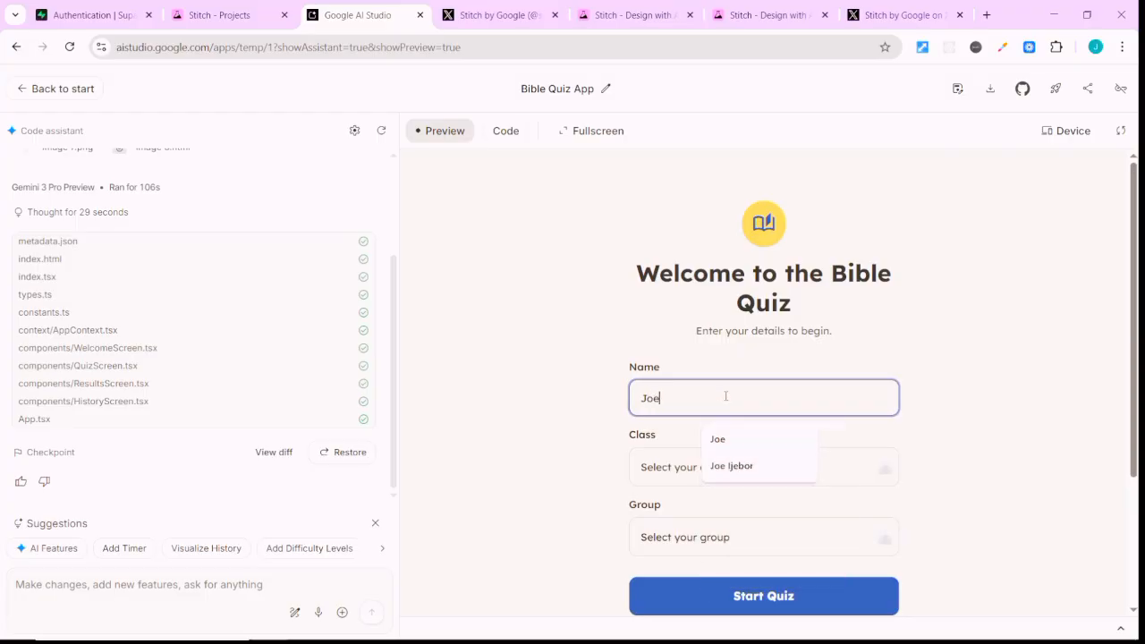
click(673, 476)
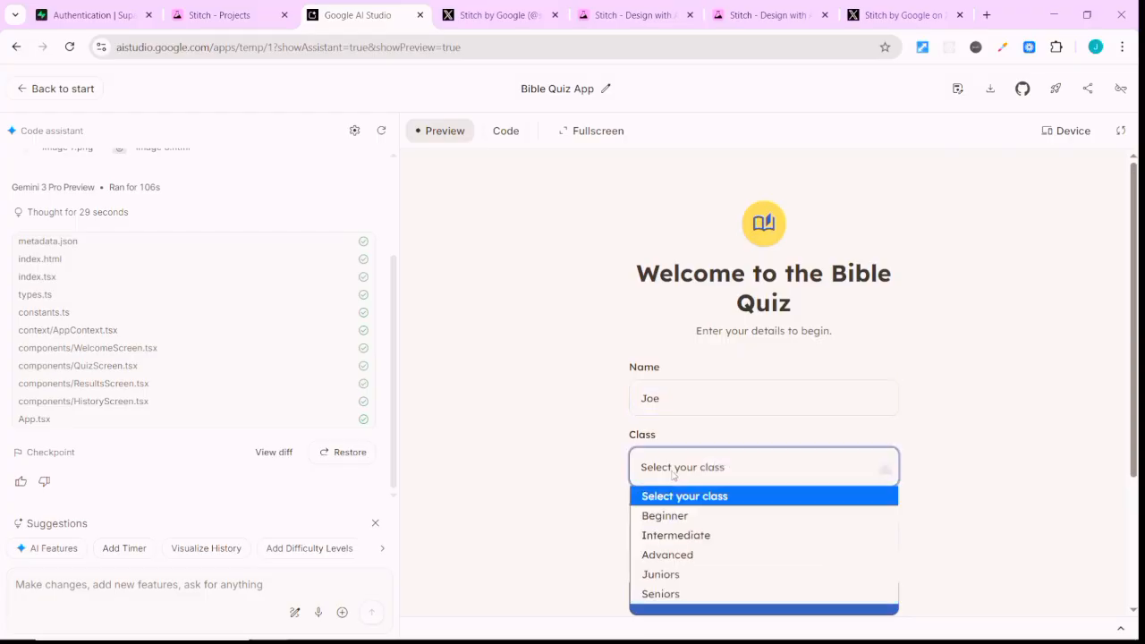
click(690, 519)
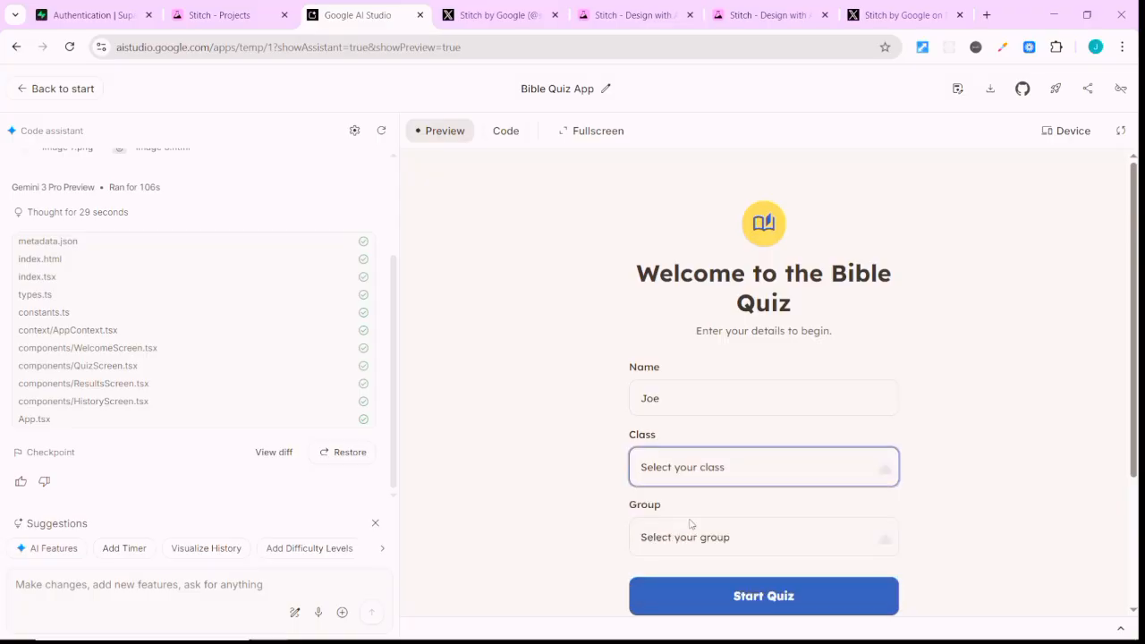
click(705, 539)
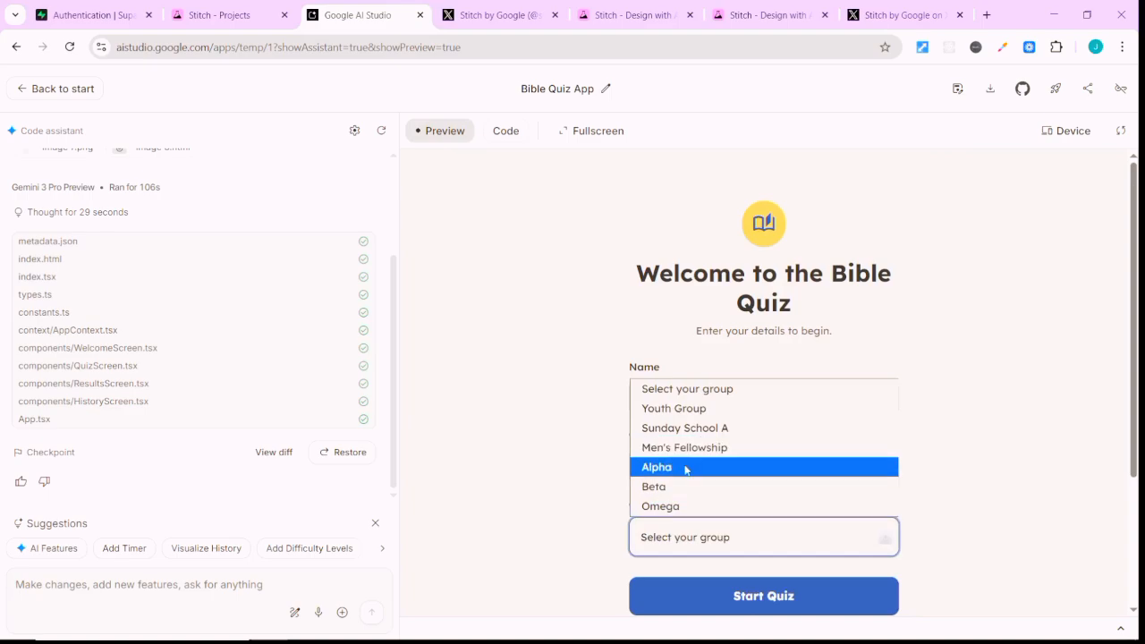
click(702, 428)
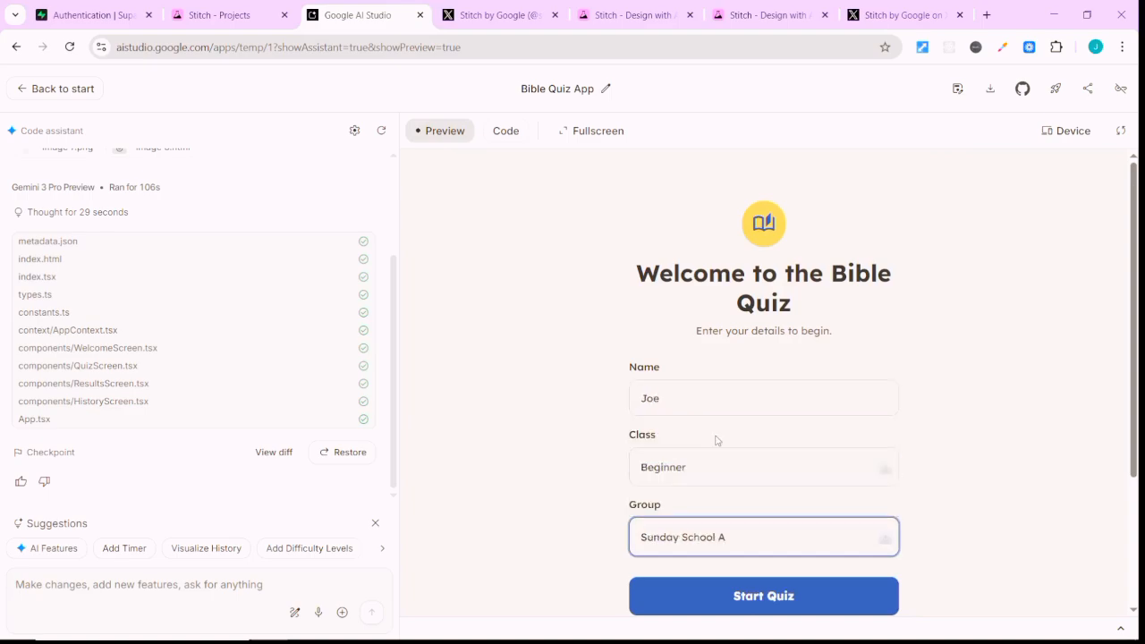
click(784, 595)
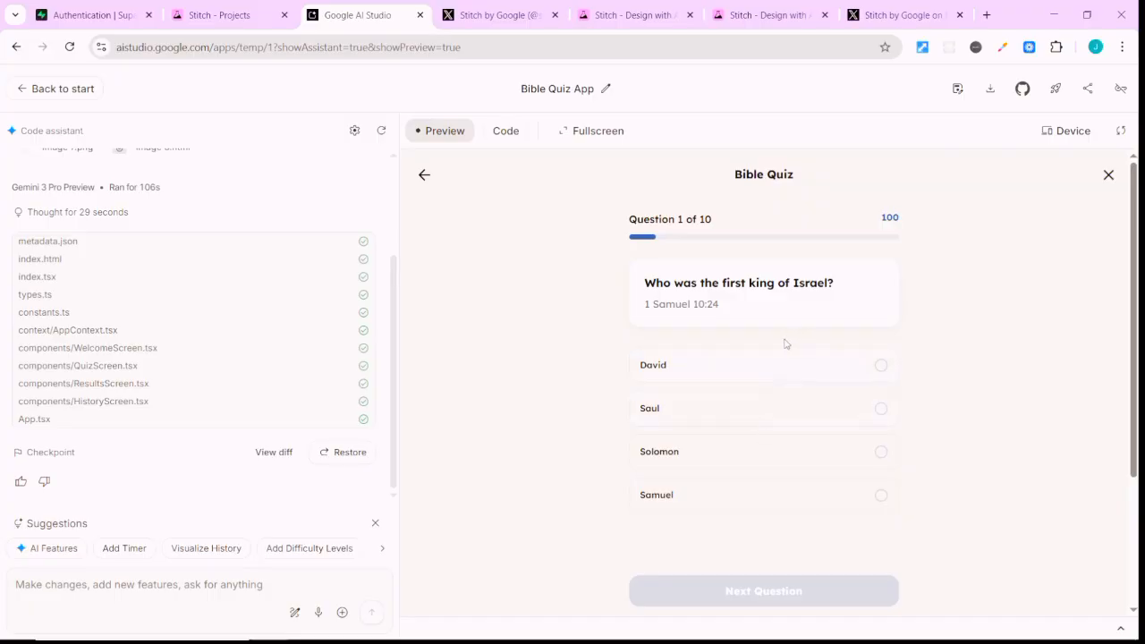
Answer the first king of Israel question with Saul and the birthplace of Jesus question with Jerusalem, advancing past each.
click(875, 410)
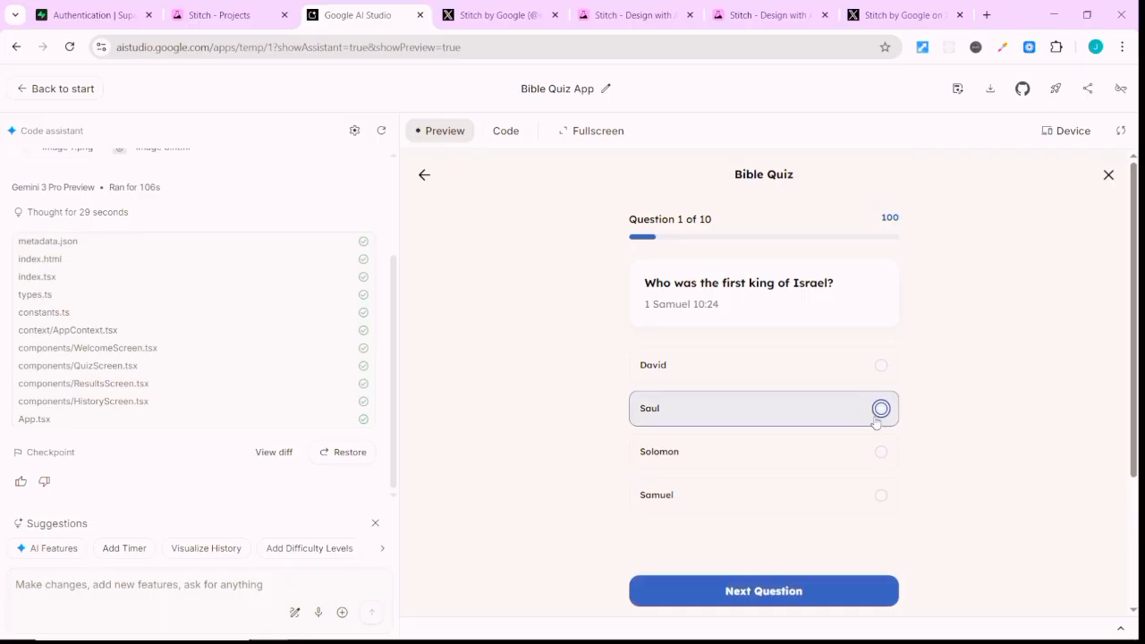
click(818, 598)
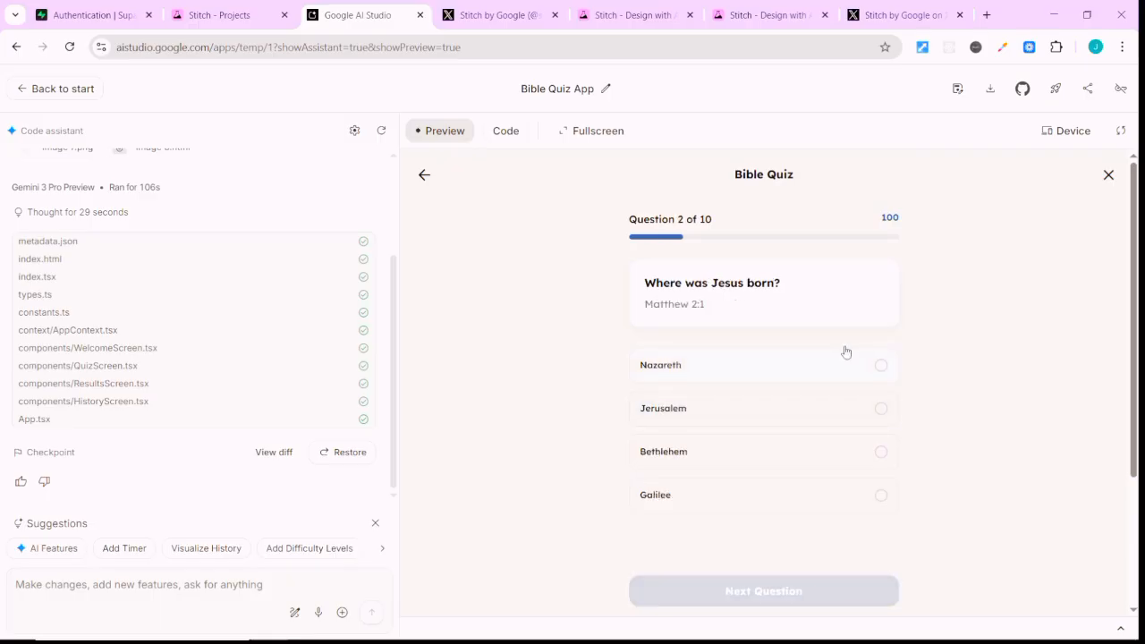
click(850, 408)
click(855, 583)
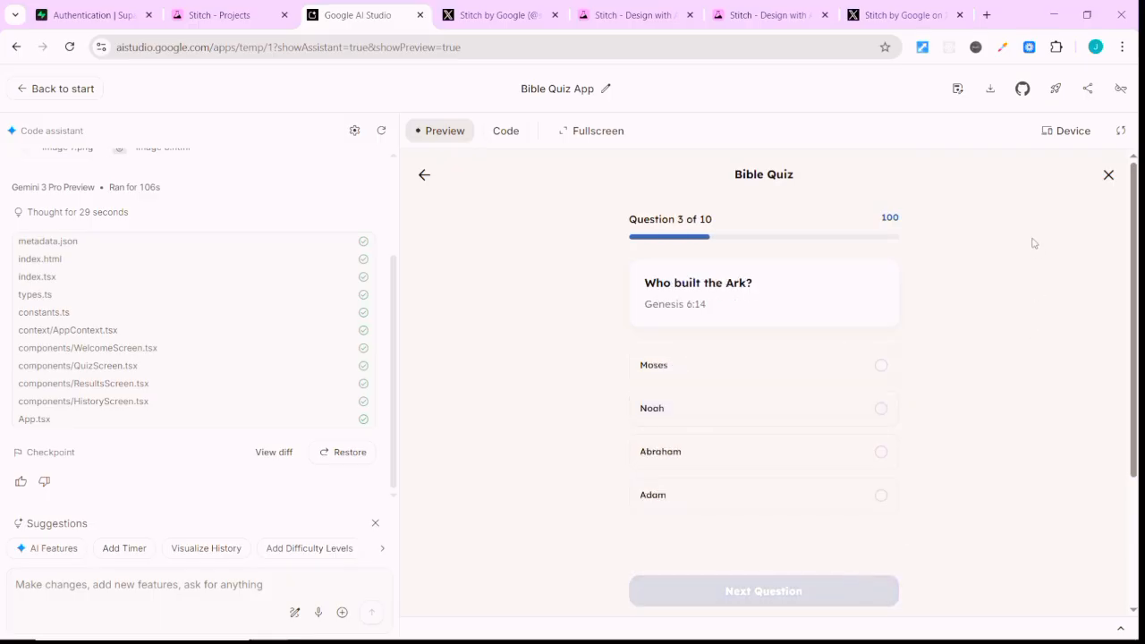
Show the Bible Quiz app in full screen and compare it with the original designs in the Stitch project.
click(565, 134)
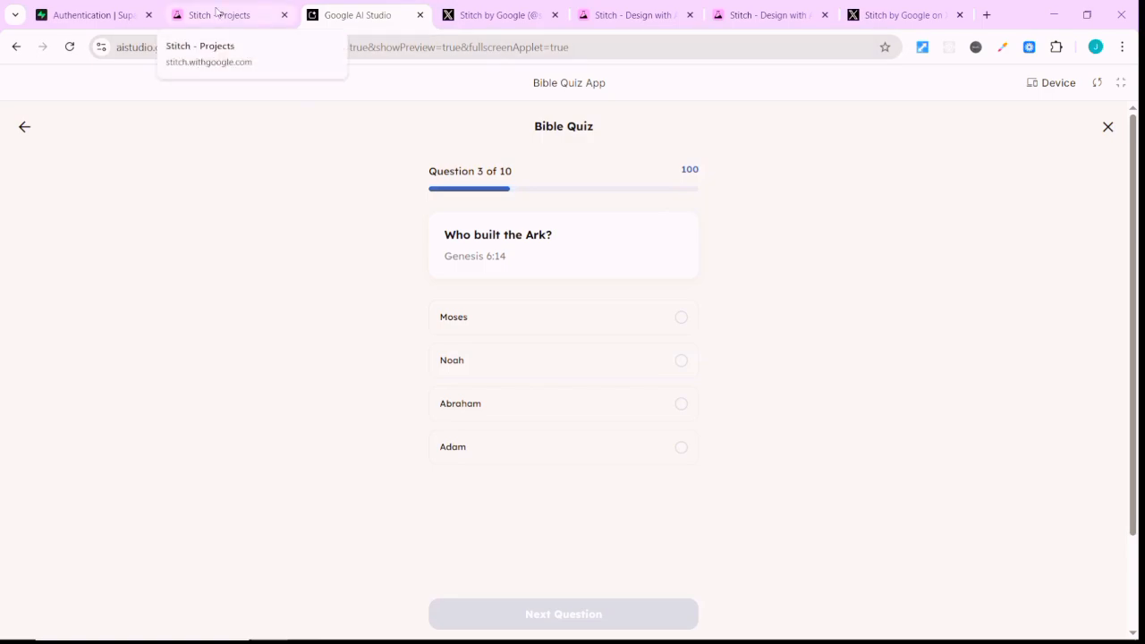
click(216, 11)
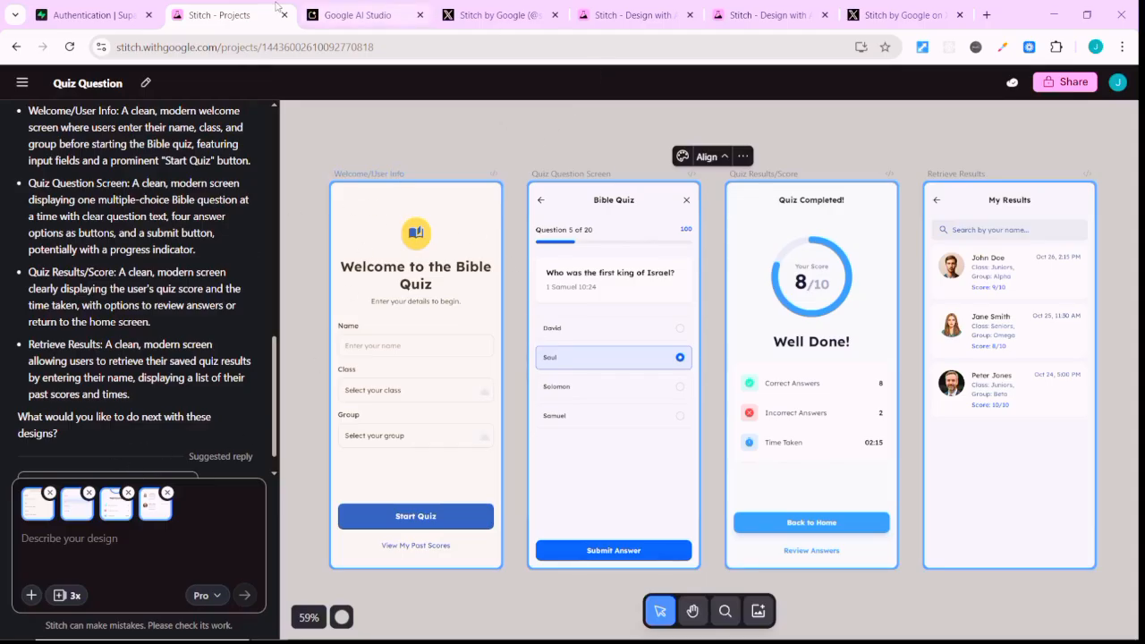
click(367, 14)
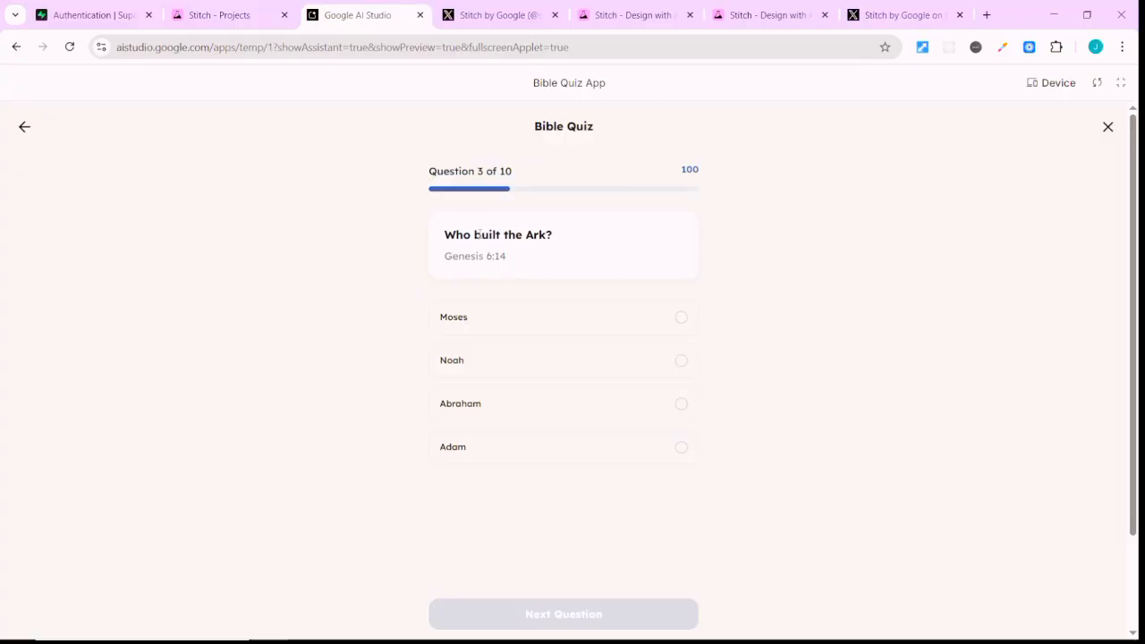